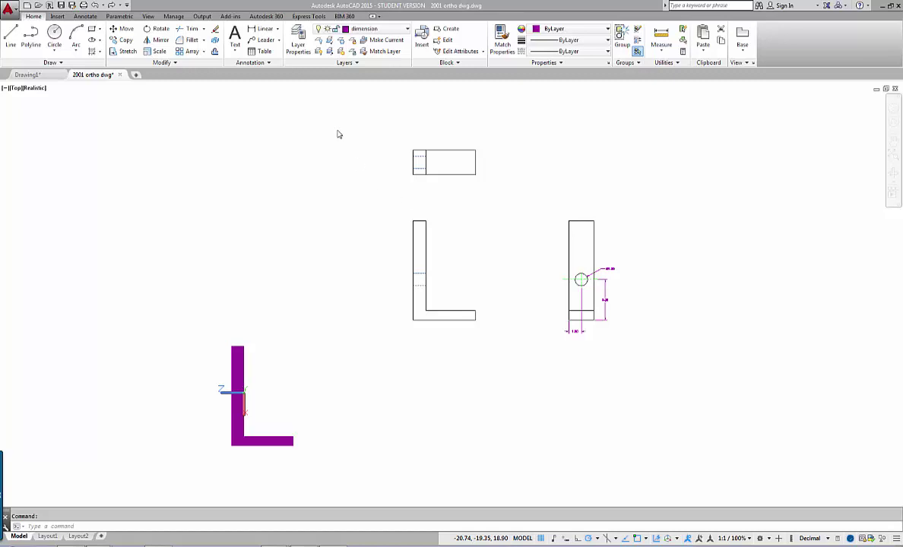
Create three new layers named Top object, Top hidden and Top Dimension in the layer properties.
left_click(296, 38)
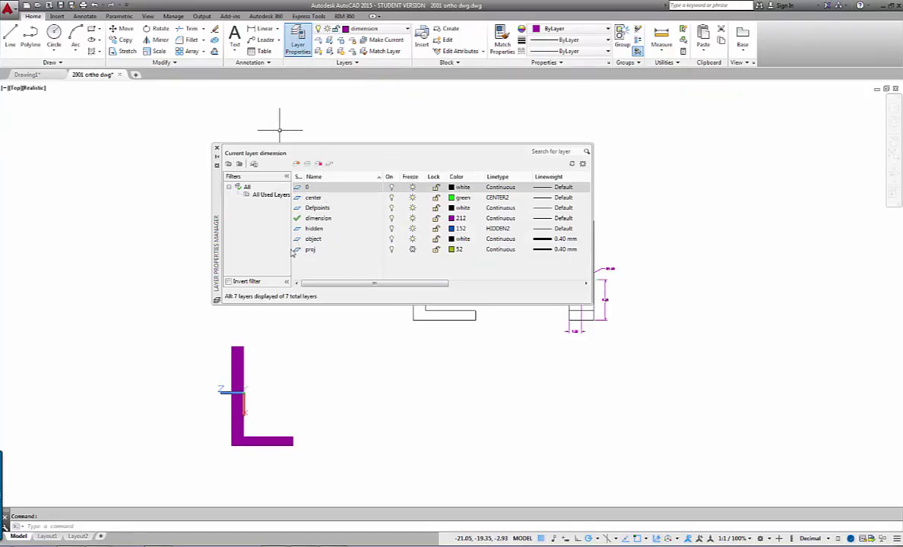
left_click(296, 165)
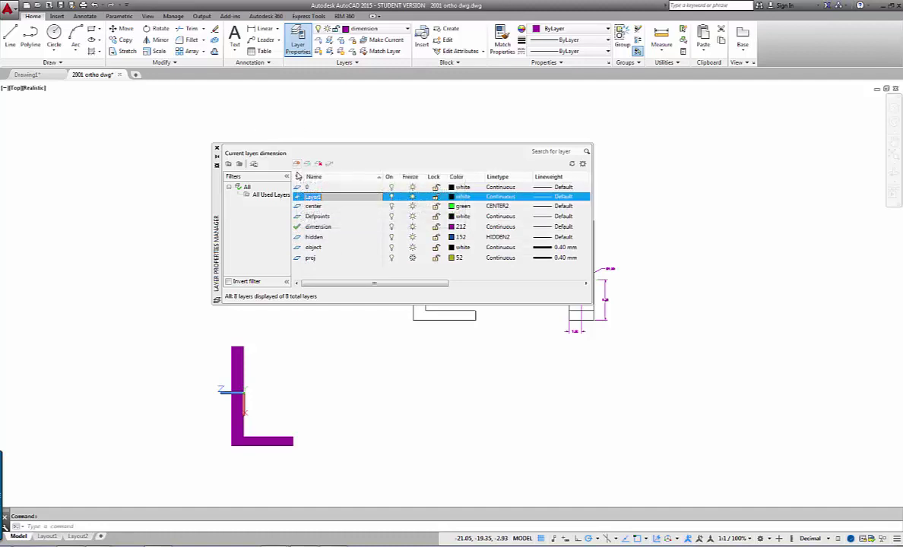
type("Top object")
key("Return")
key("alt+n")
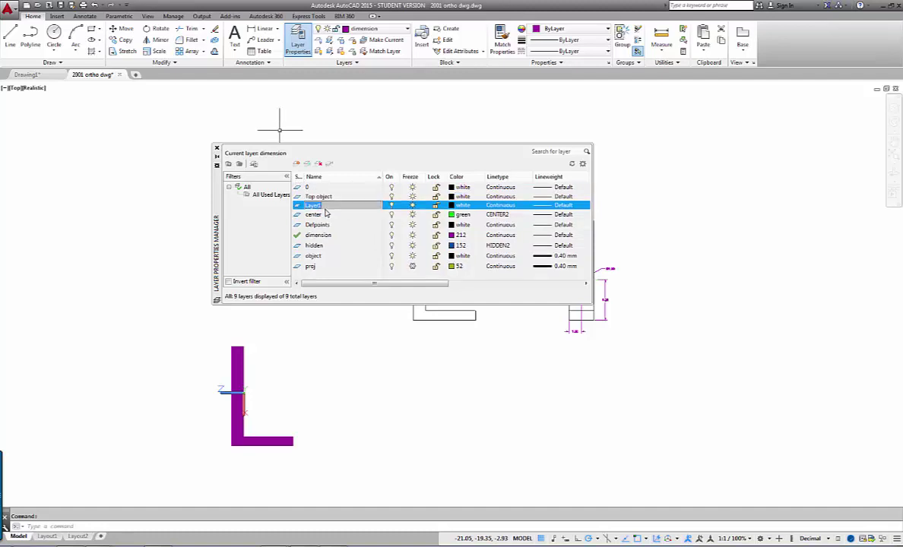
type("Top hidden")
key("Return")
key("alt+n")
type("T")
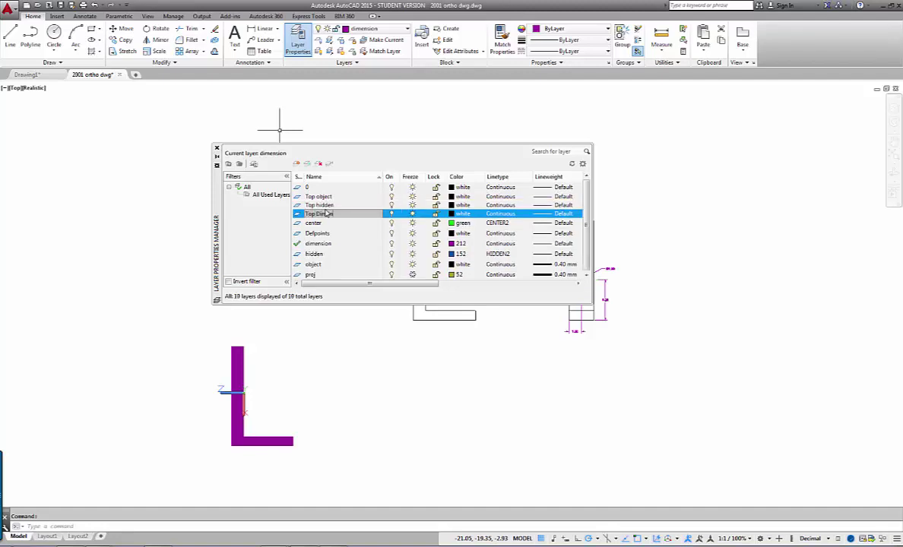
key("Return")
Create three more layers named Front Object, Front Hidden and Front Dimension.
key("alt+n")
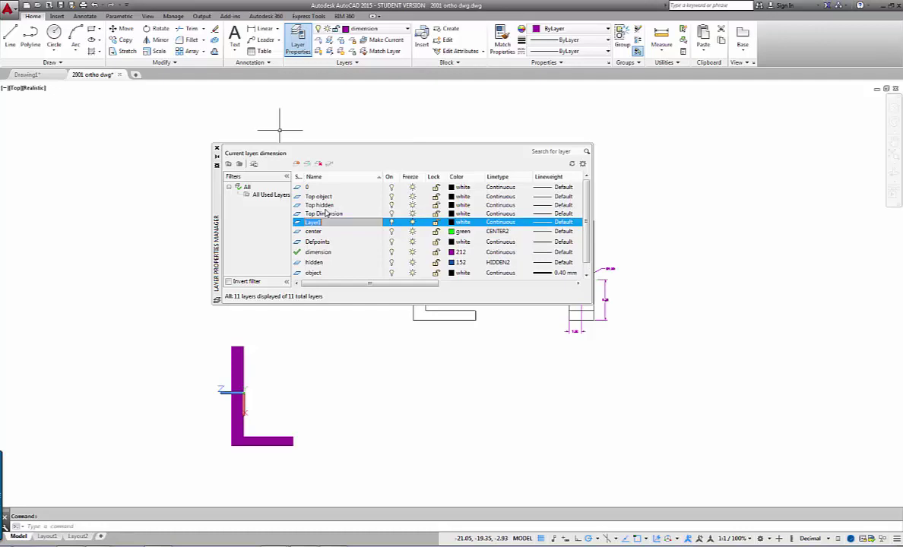
type("F")
key("Return")
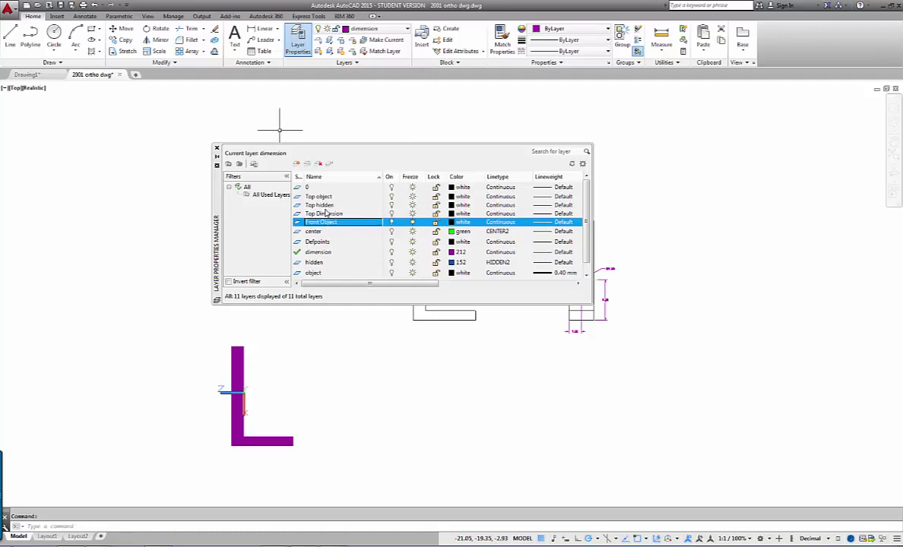
key("alt+n")
type("Front Hidden")
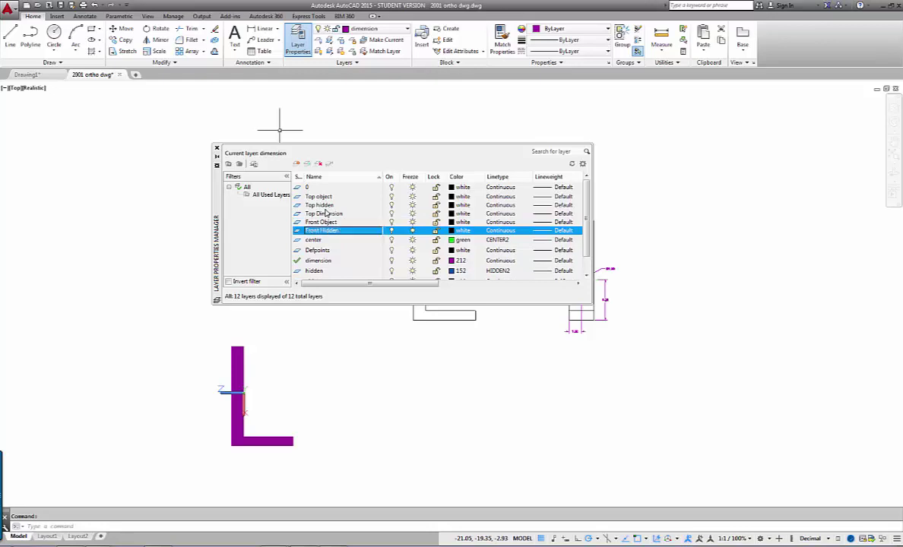
key("Return")
key("alt+n")
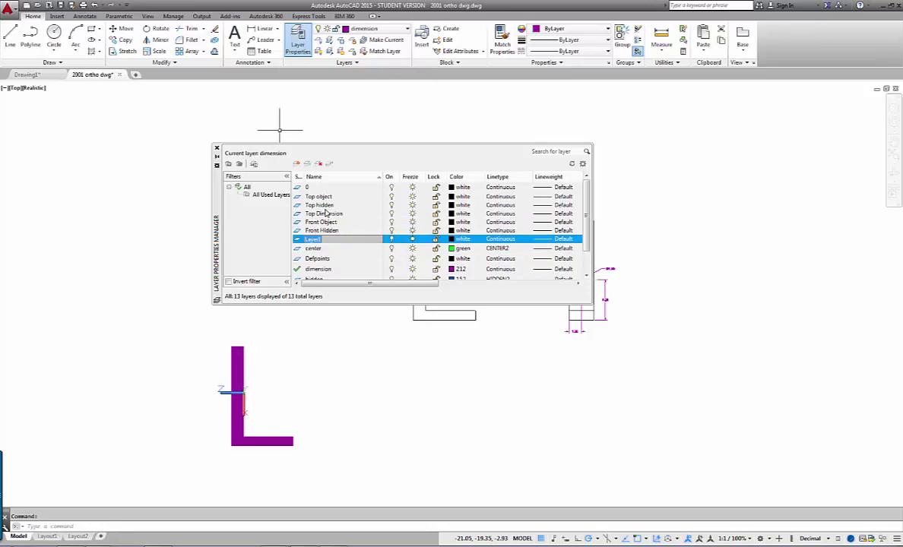
type("Front Dimension")
key("Return")
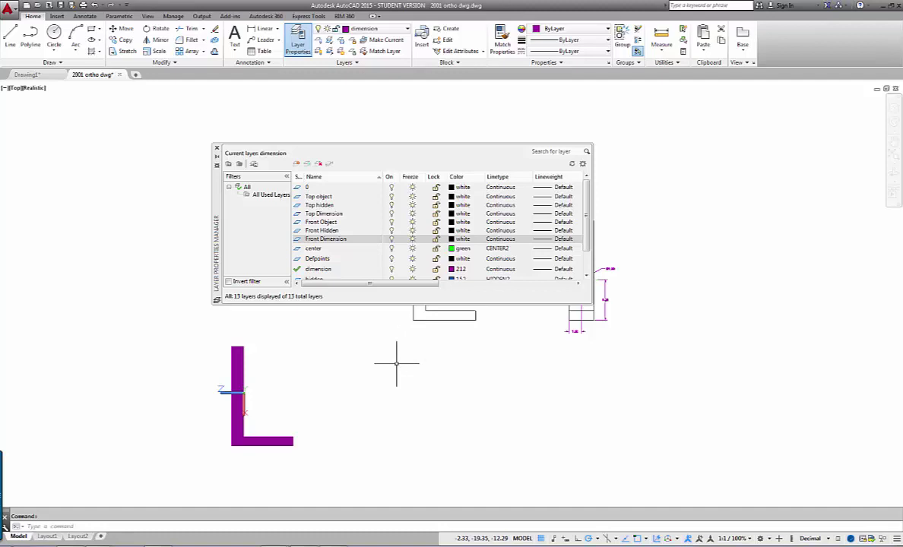
Widen the Plot and New VP Freeze columns of the layer list so their full headings fit.
left_click_drag(358, 284, 488, 297)
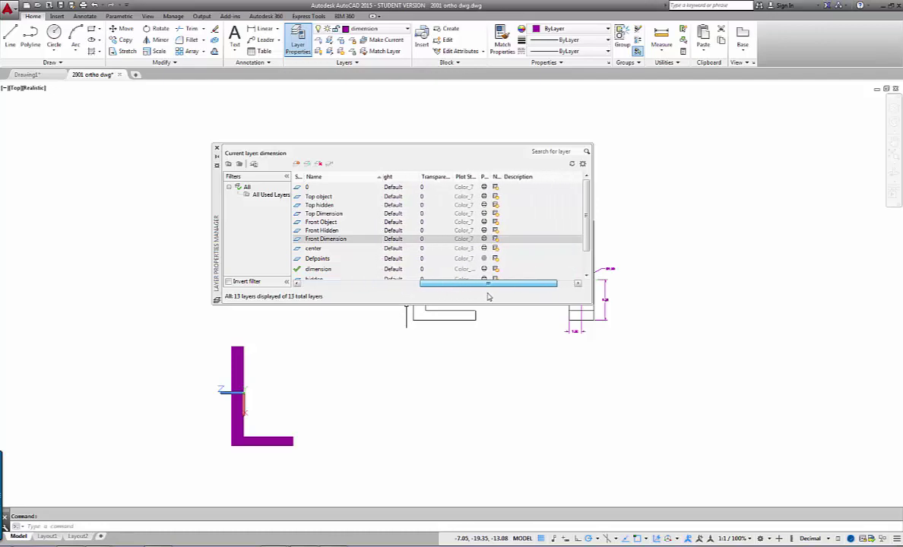
left_click_drag(502, 176, 546, 176)
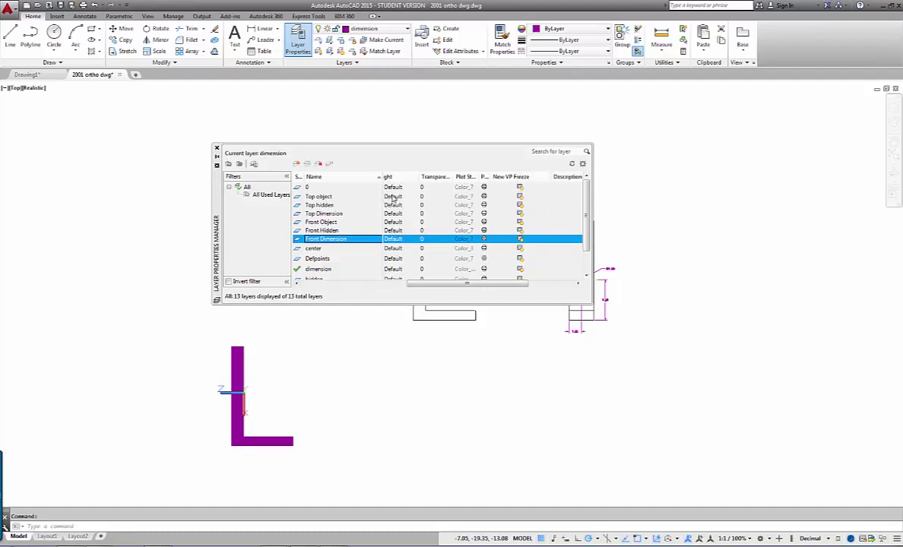
left_click_drag(491, 177, 499, 176)
left_click_drag(444, 290, 327, 285)
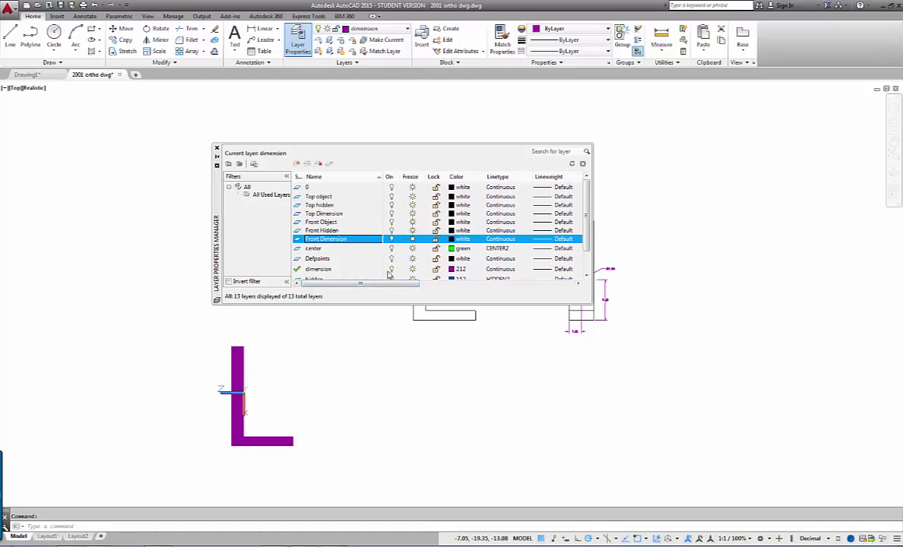
left_click_drag(373, 288, 500, 288)
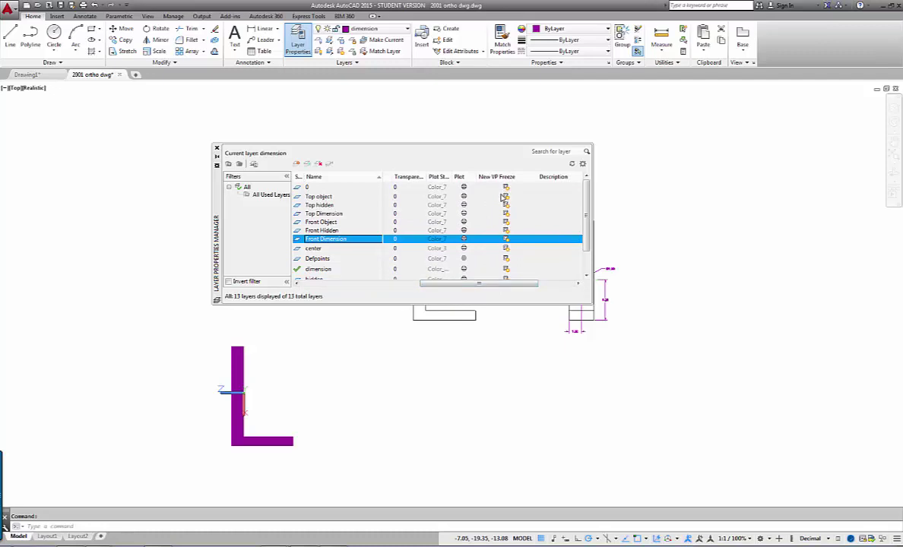
Set the Top object layer's colour to index colour 140.
left_click_drag(451, 286, 332, 287)
left_click(459, 196)
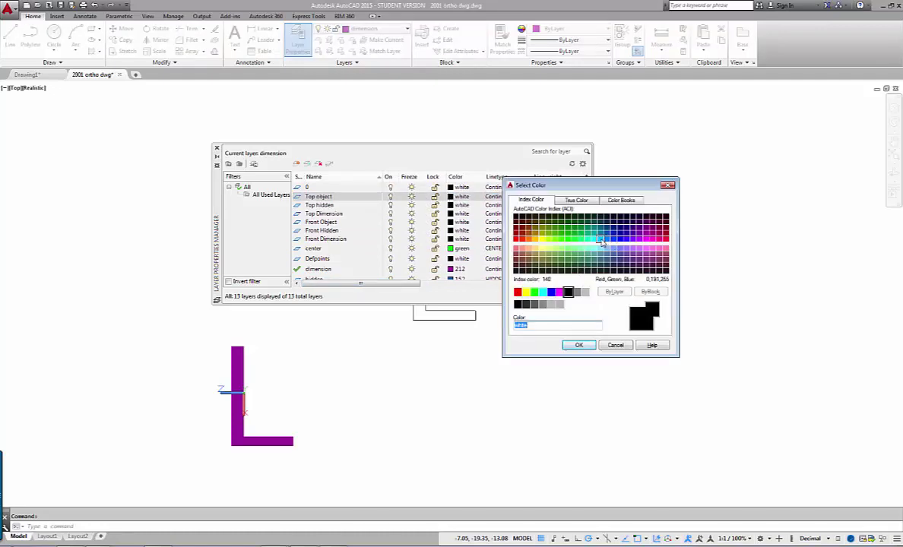
left_click(600, 239)
left_click(591, 347)
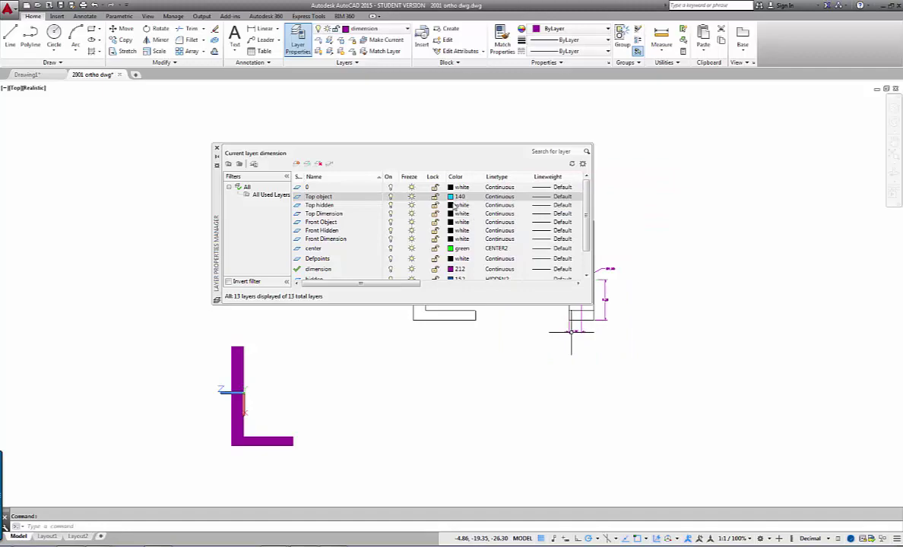
Set the Top hidden layer's colour to index colour 140.
left_click(459, 205)
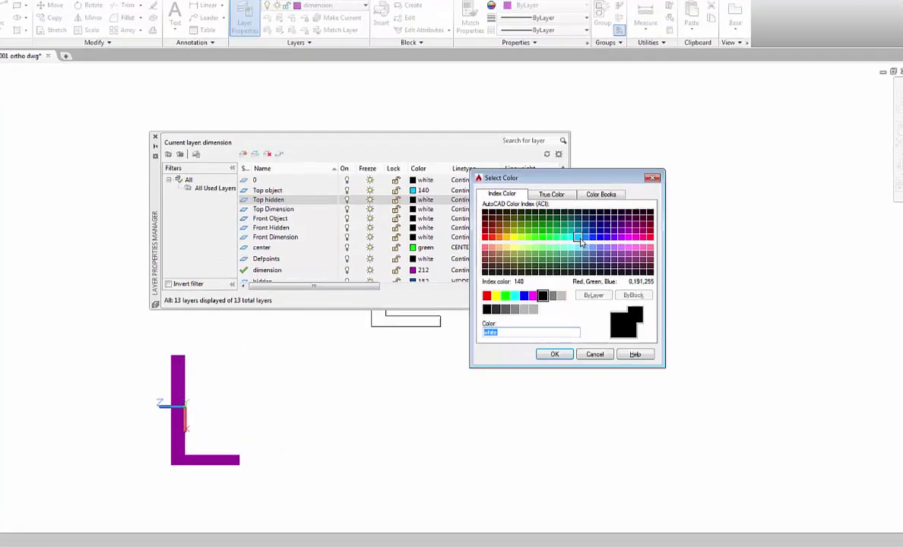
left_click(600, 238)
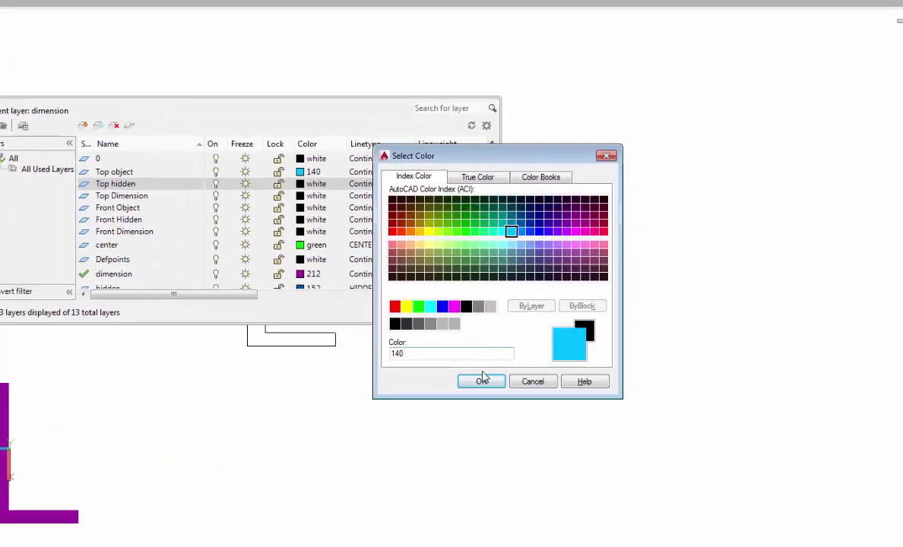
left_click(578, 345)
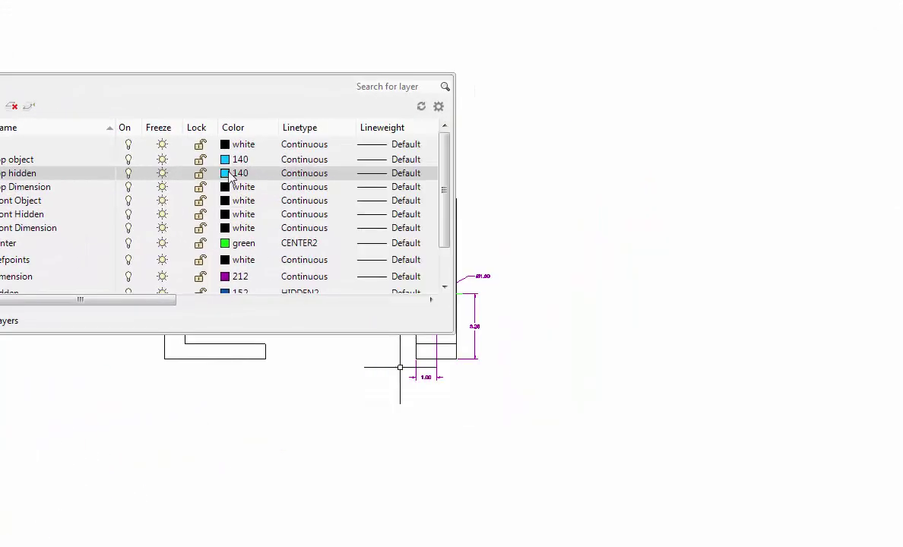
Change the Top hidden layer's colour to the darker index colour 146.
left_click(231, 176)
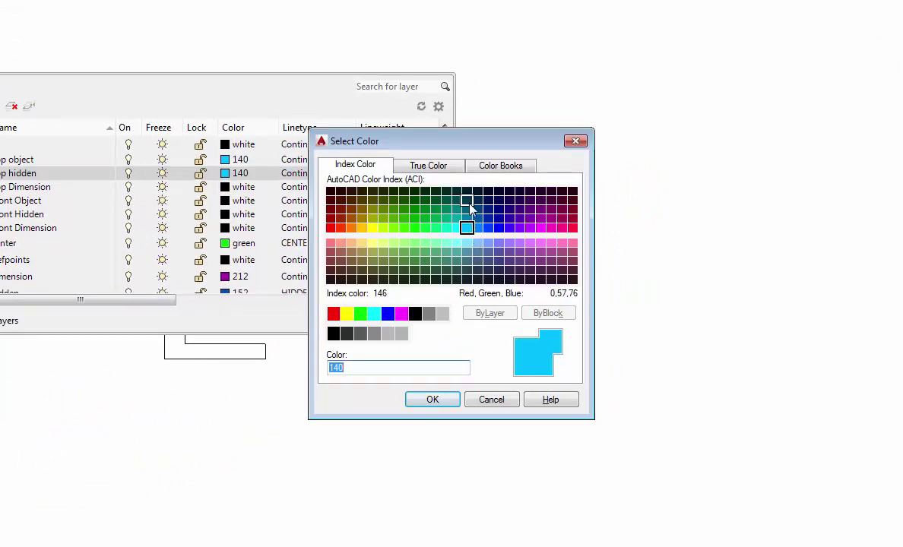
left_click(466, 200)
left_click(430, 400)
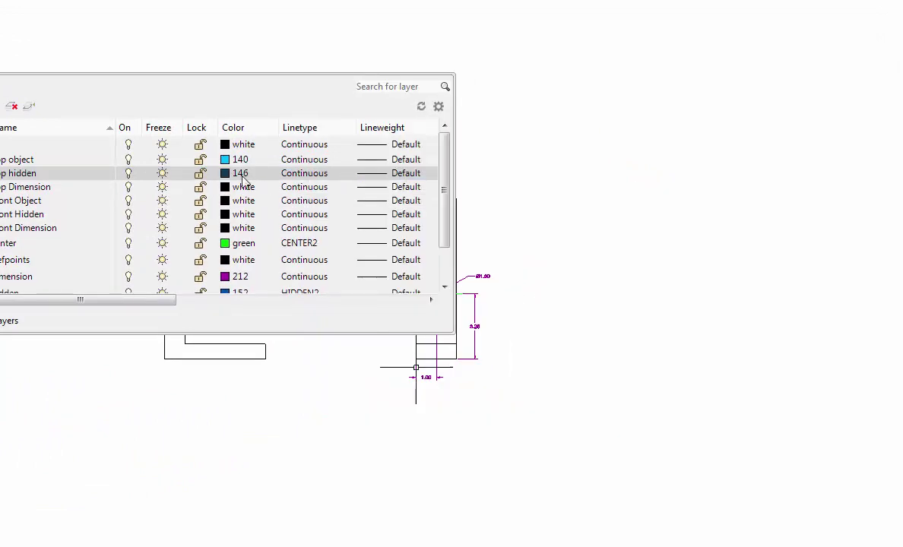
Set the Top Dimension layer's colour to index colour 142.
left_click(215, 186)
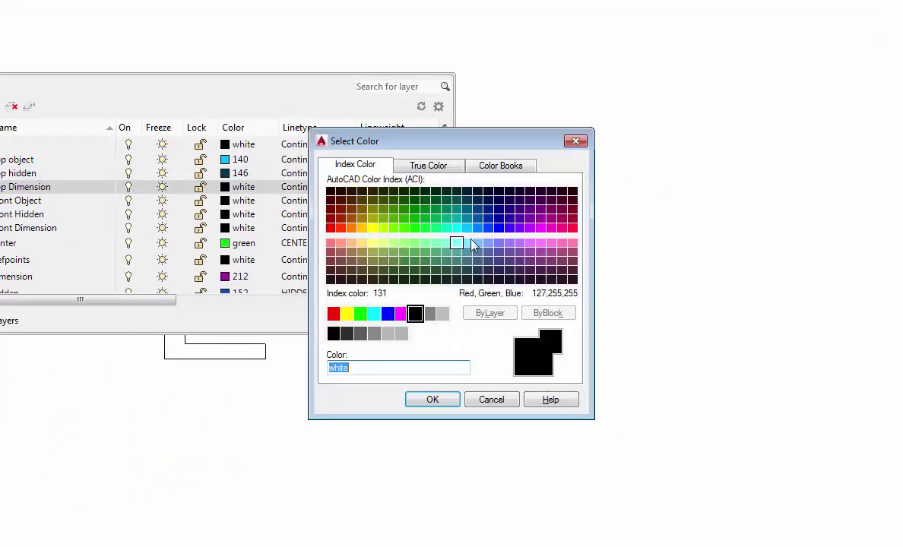
left_click(477, 220)
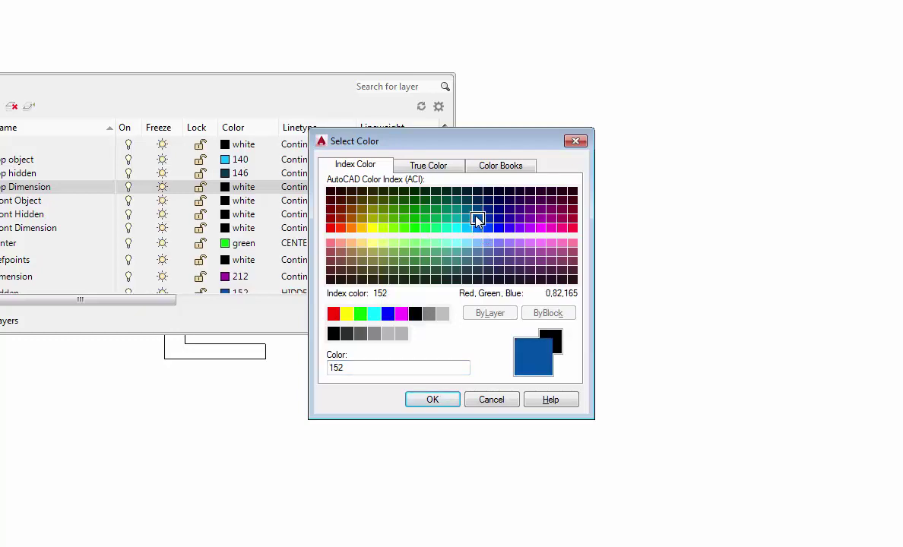
left_click(469, 220)
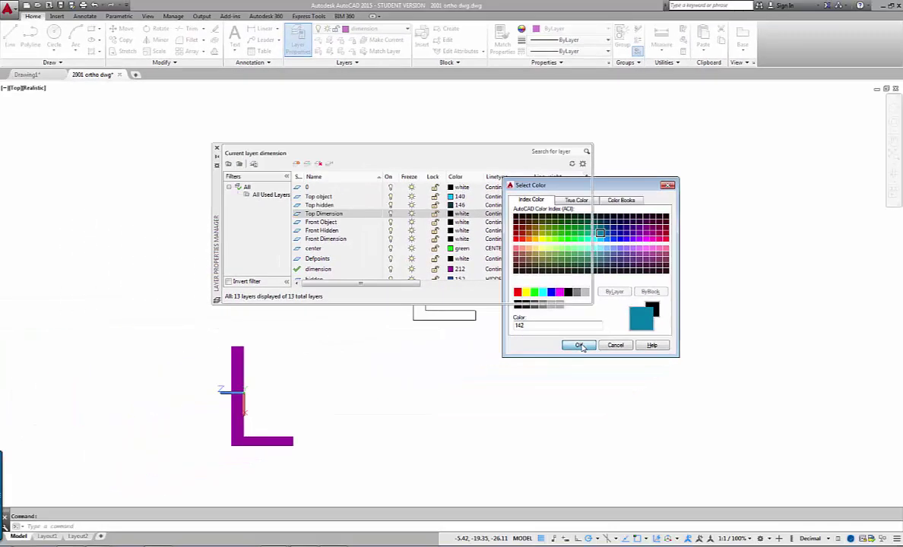
left_click(549, 356)
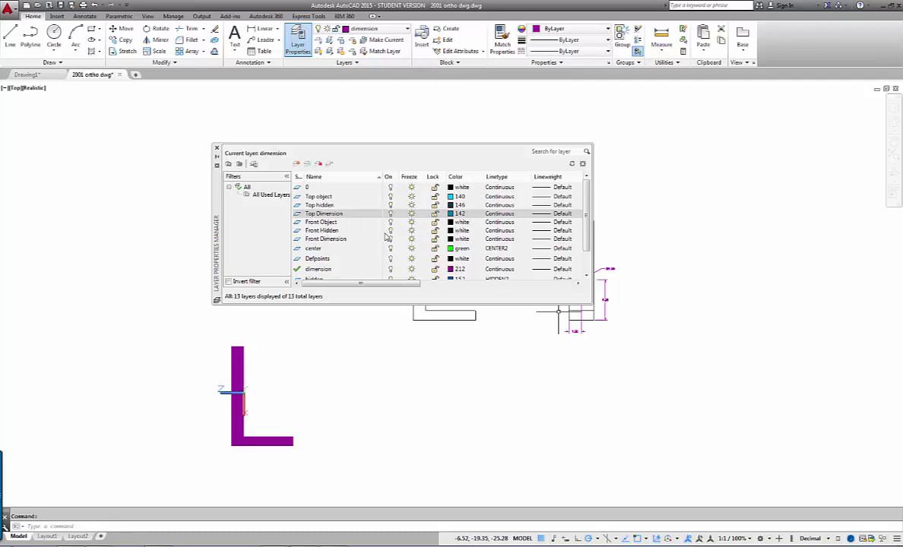
Set the Front Hidden layer's colour to index colour 74.
left_click(464, 231)
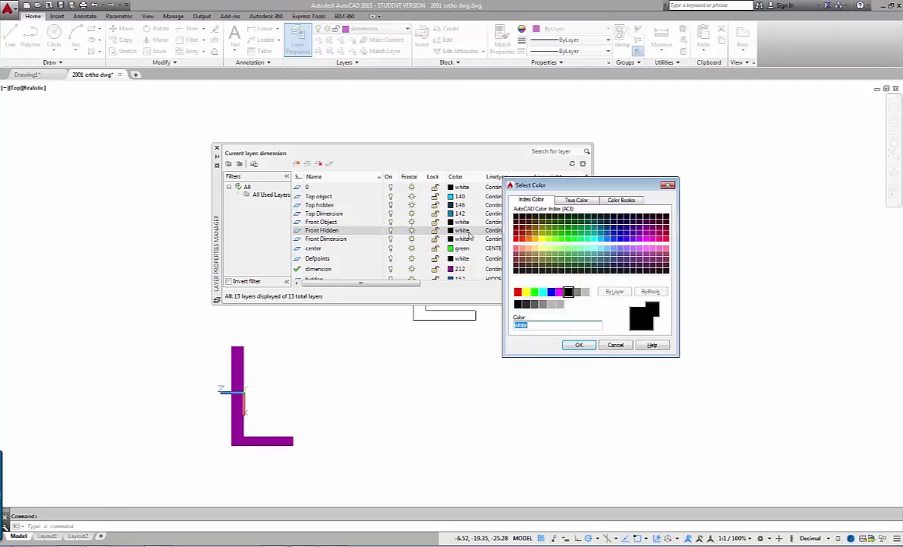
left_click(555, 231)
left_click(578, 345)
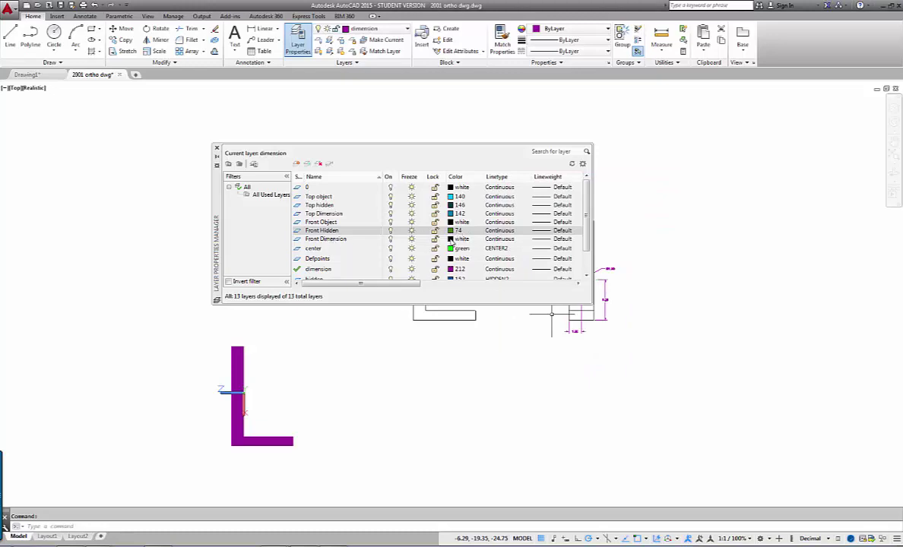
Set the Front Dimension layer's colour to index colour 224.
left_click(456, 240)
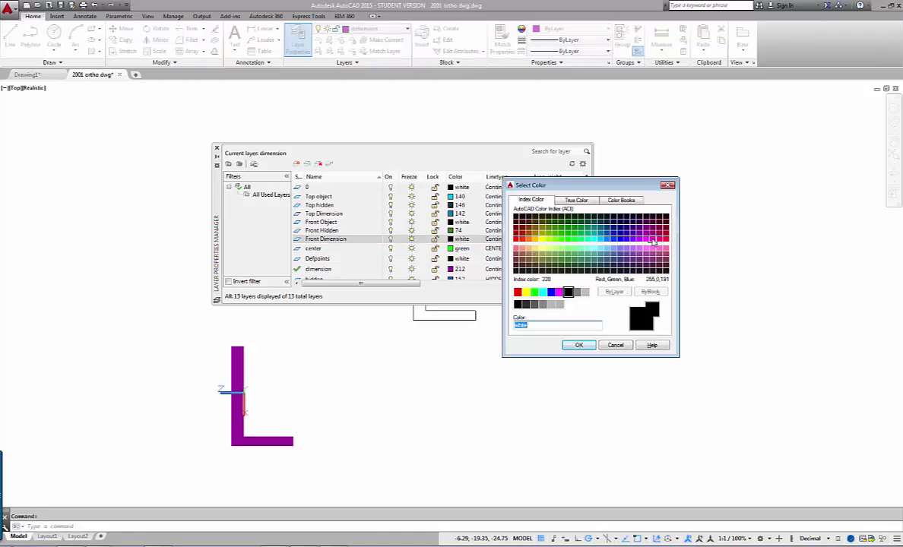
left_click(652, 228)
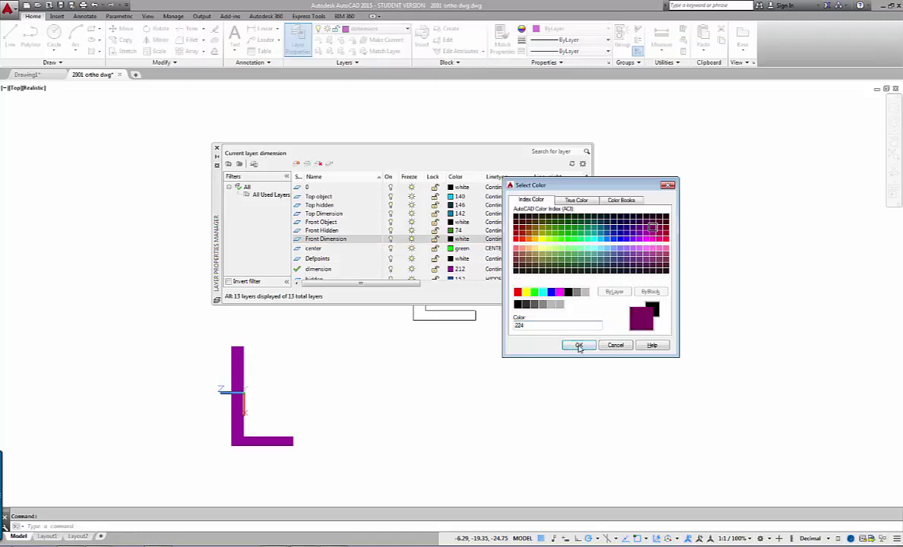
left_click(579, 346)
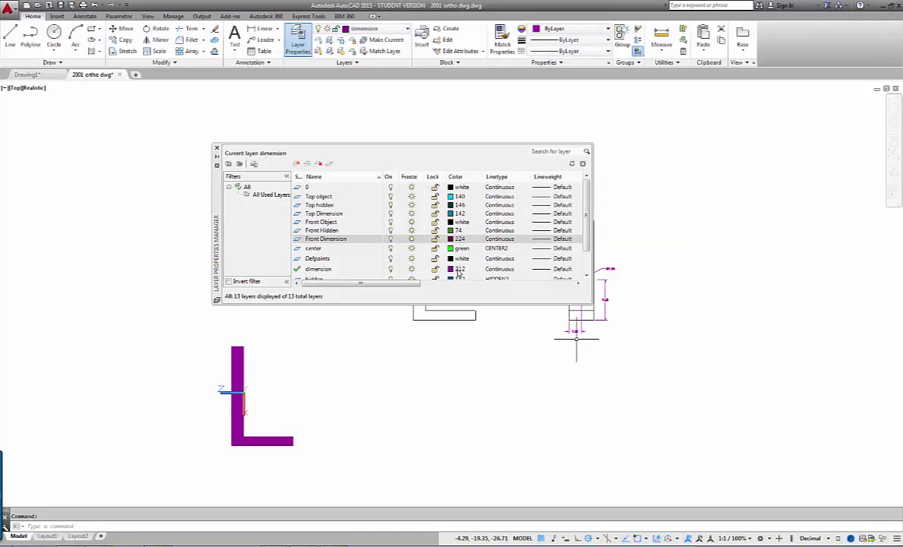
Change the Front Dimension layer's colour to the brighter index colour 222.
left_click(456, 239)
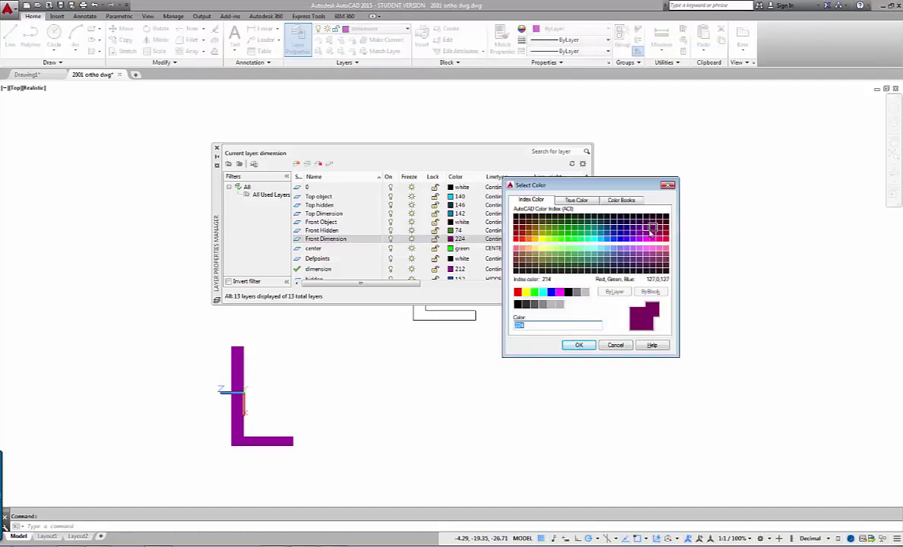
left_click(653, 235)
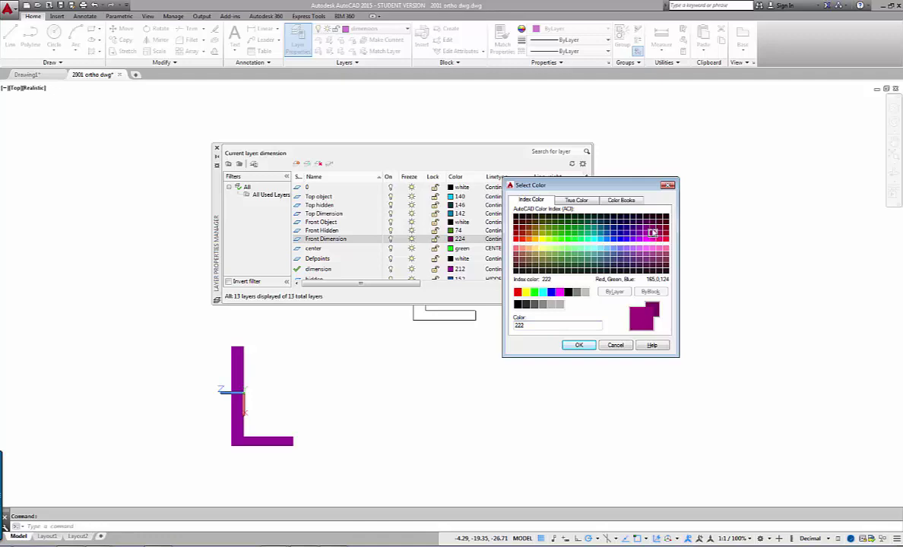
left_click(578, 345)
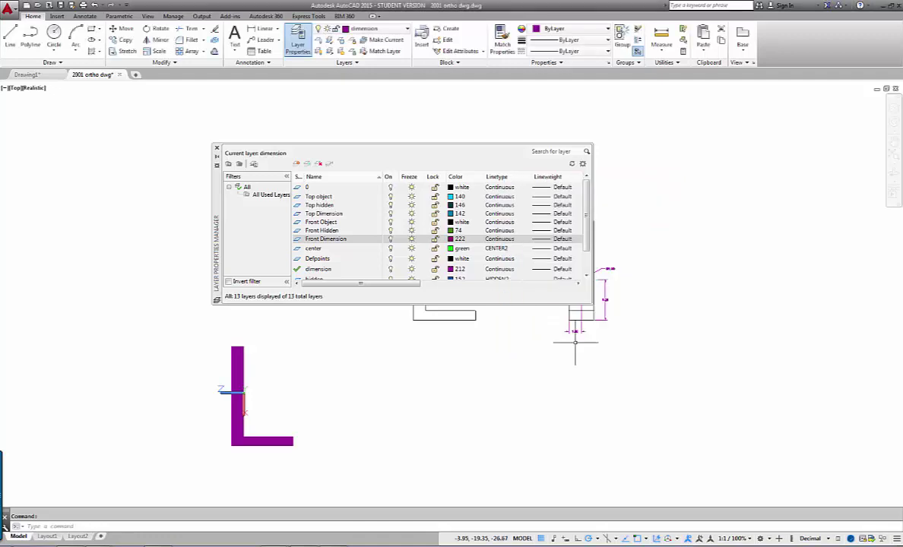
Set the Front Dimension layer's colour to index colour 216 and close the layer manager.
left_click(460, 269)
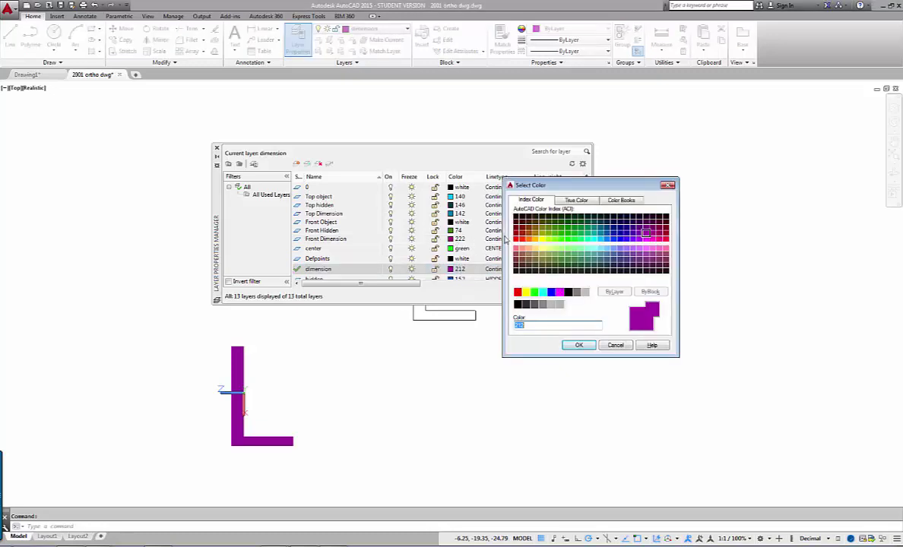
key("Escape")
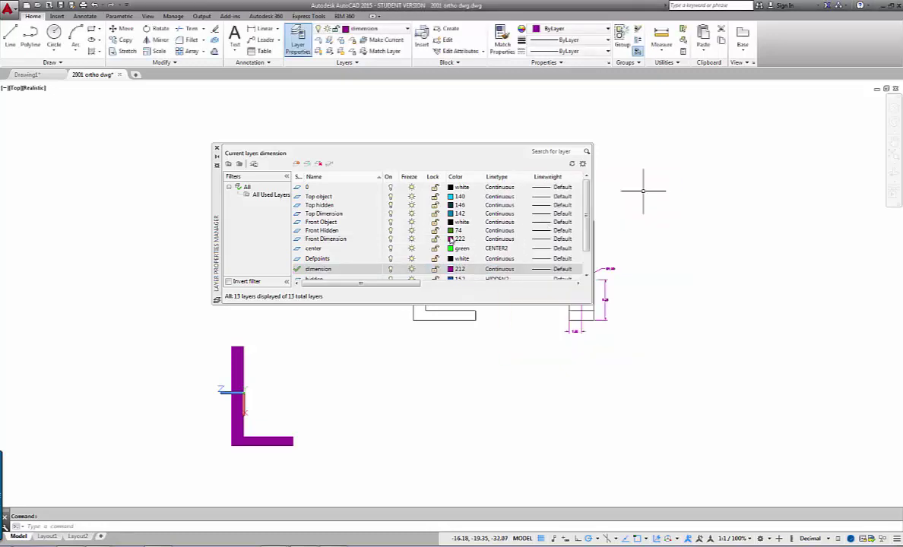
left_click(451, 239)
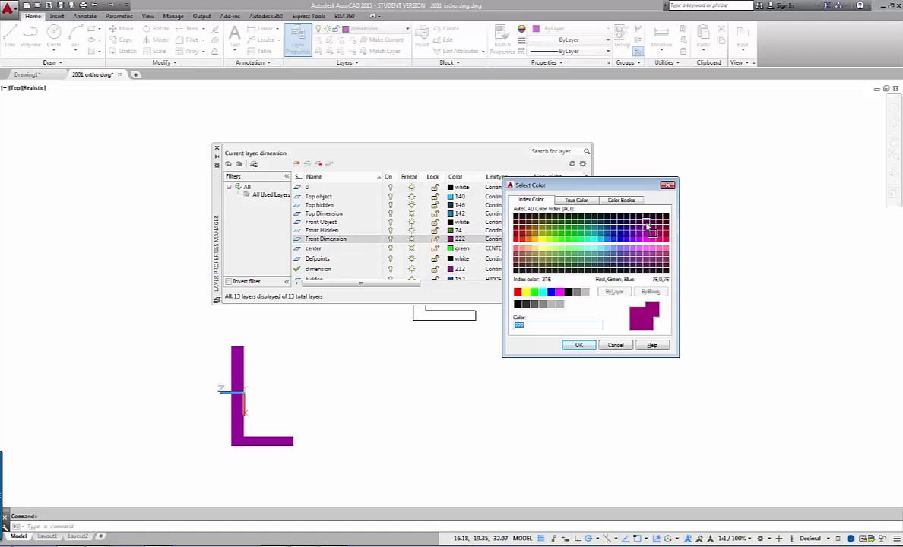
left_click(646, 227)
left_click(579, 345)
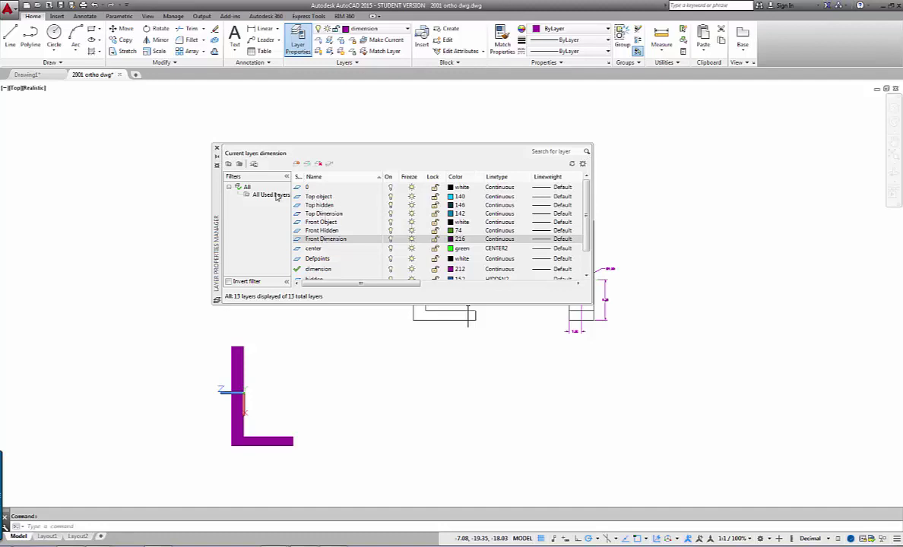
left_click(217, 148)
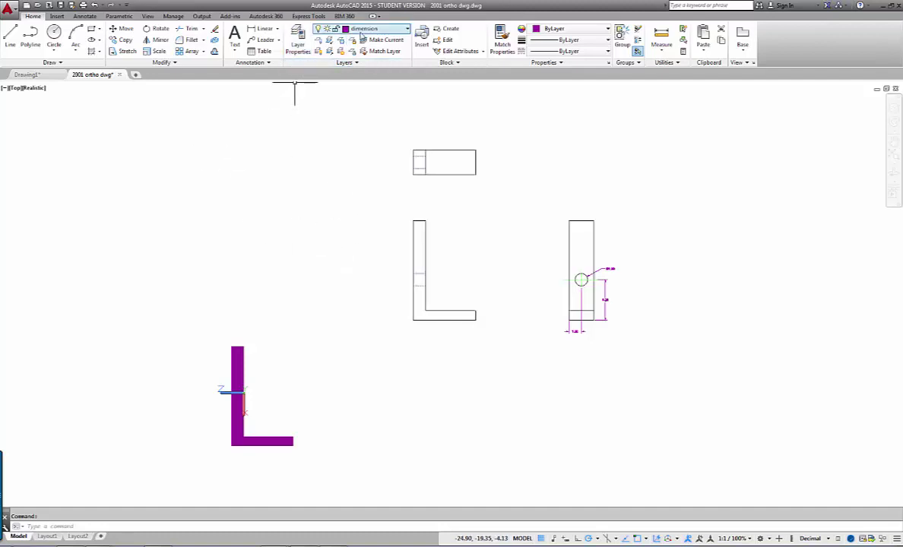
left_click(264, 30)
left_click(413, 220)
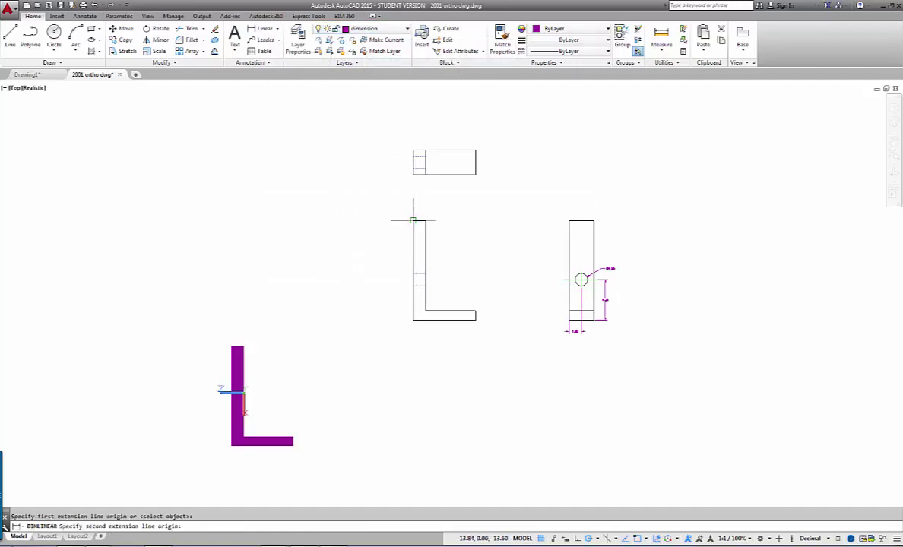
left_click(475, 310)
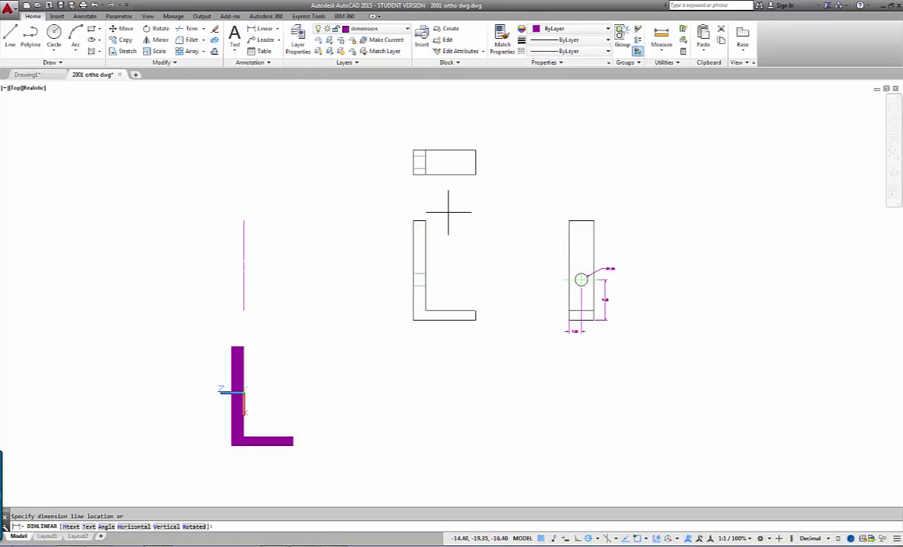
scroll(442, 215, "up", 2)
scroll(441, 216, "down", 3)
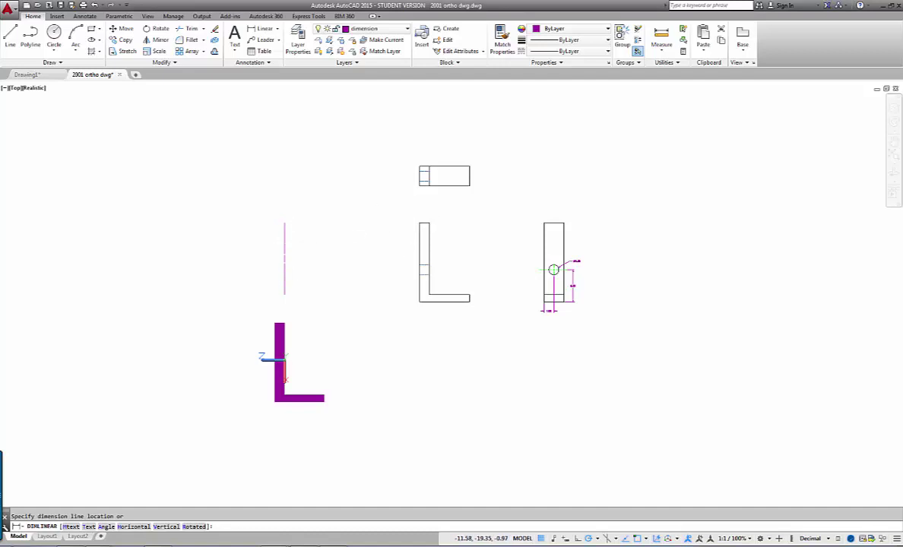
key("Escape")
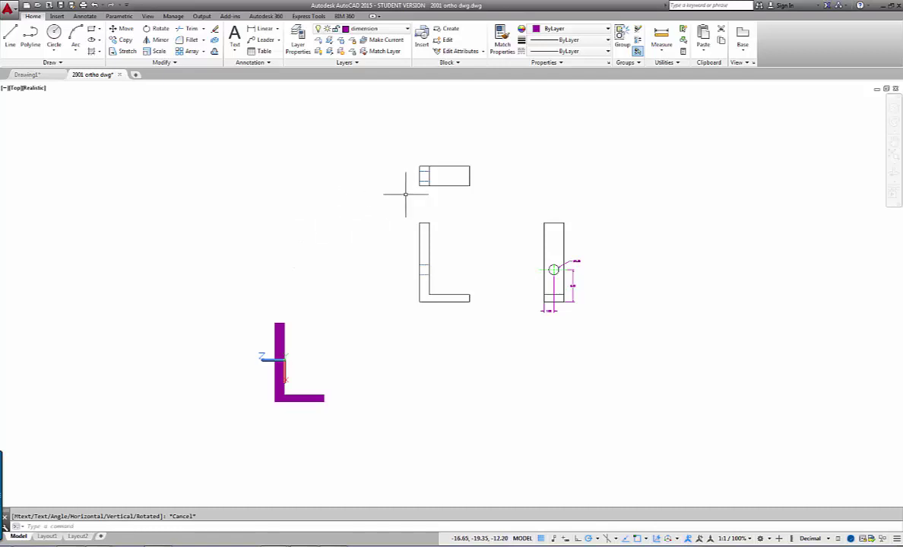
Add the Visualize tab to the ribbon to make the UCS tools available.
left_click(148, 16)
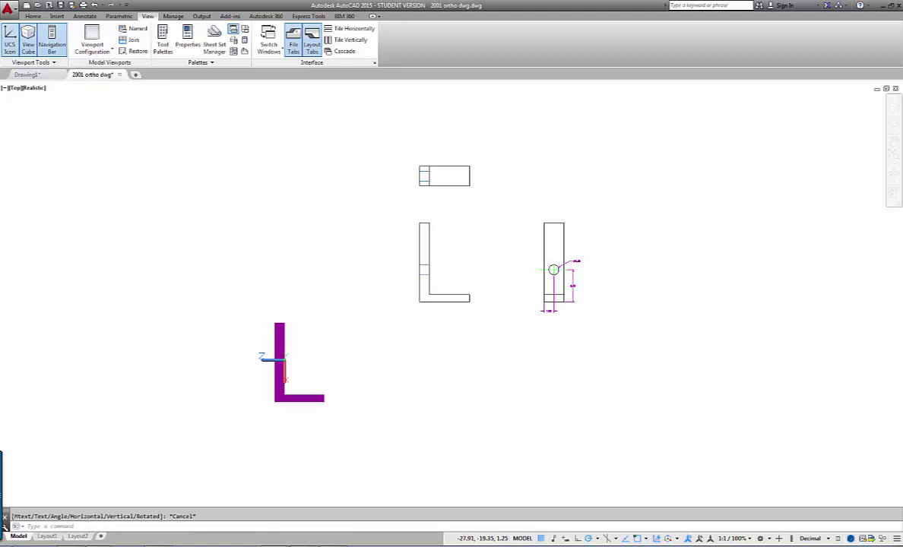
left_click(710, 5)
type("ucs")
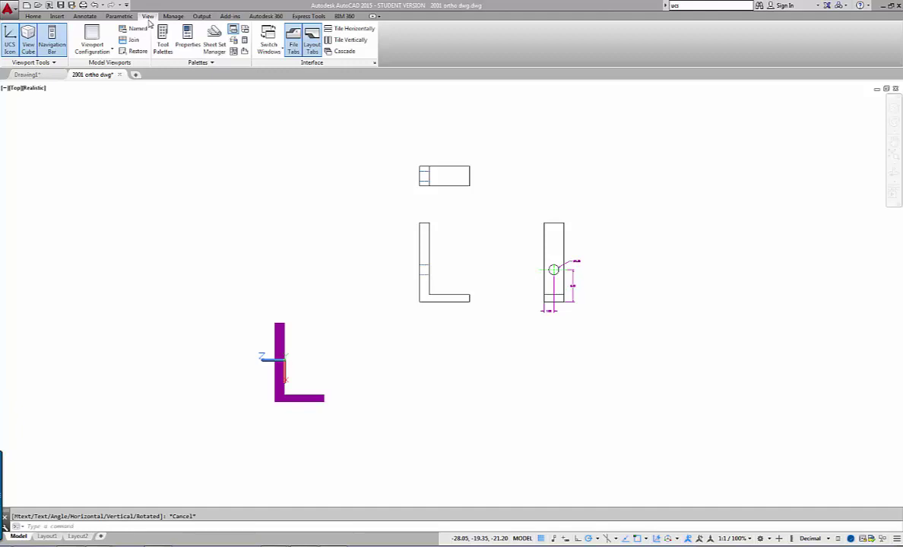
right_click(398, 44)
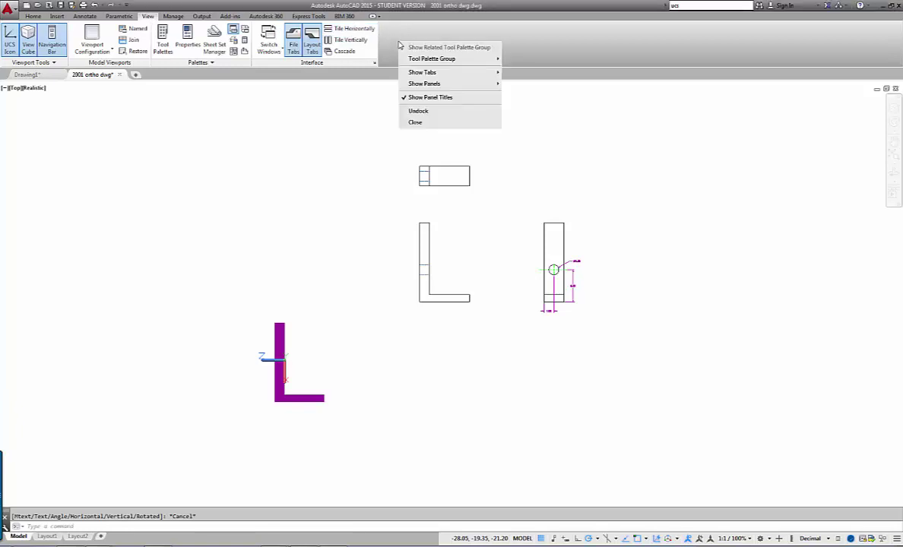
mouse_move(419, 76)
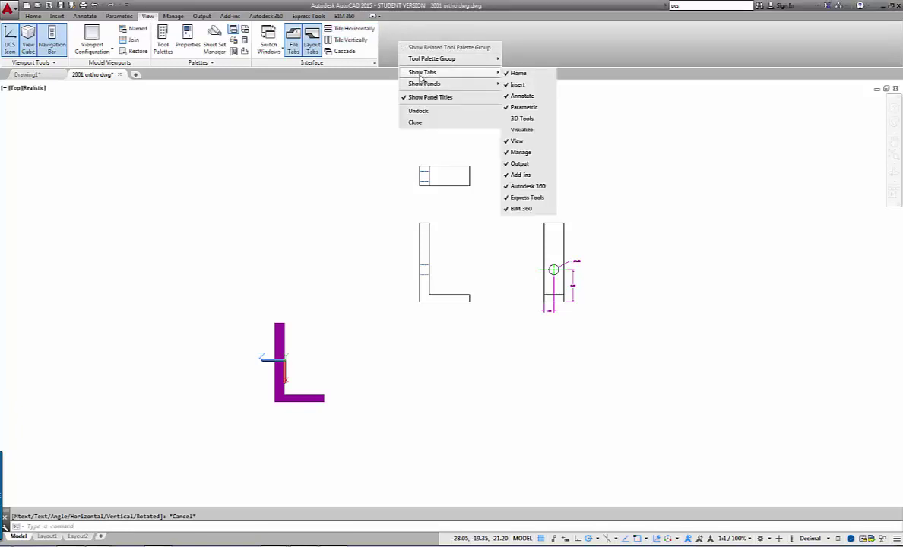
left_click(521, 130)
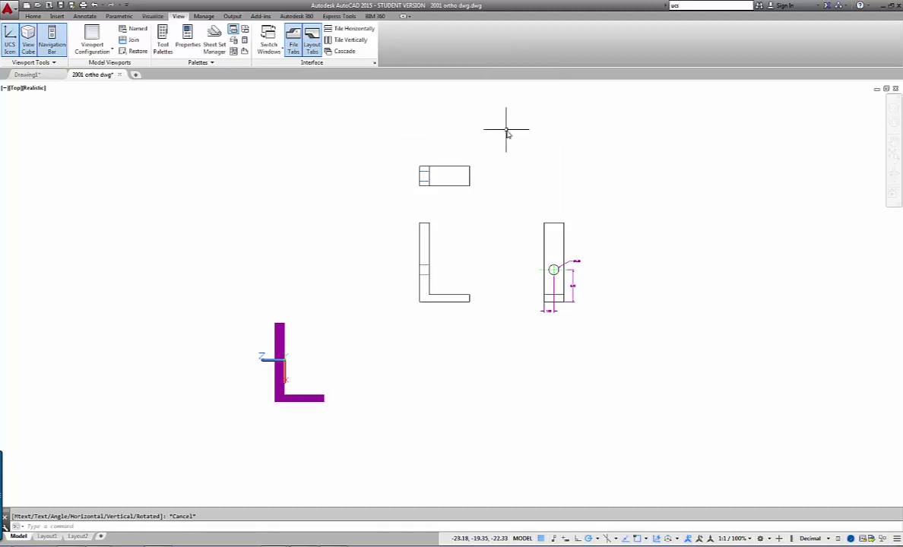
Define a 3-point UCS at the front view's lower-left corner, X along the bottom edge and Y up the left edge, and turn the grid off.
left_click(153, 16)
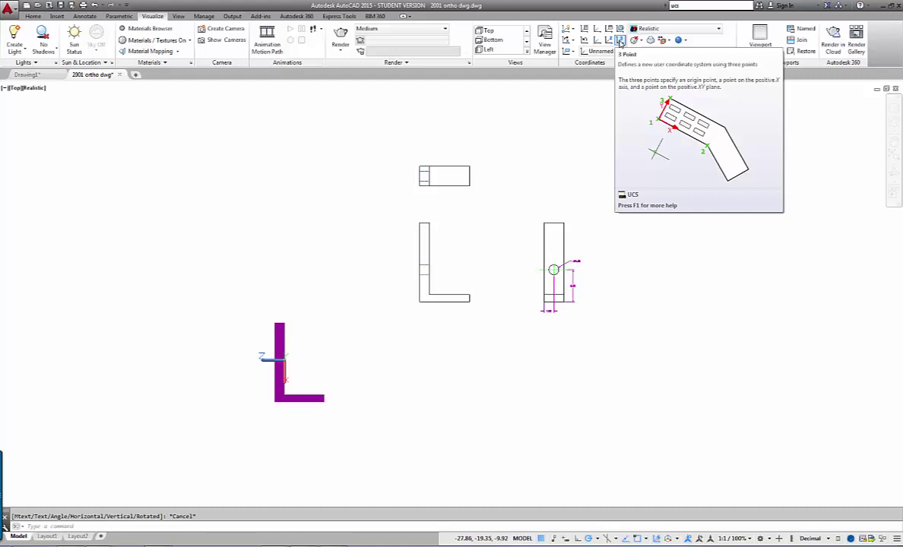
left_click(620, 42)
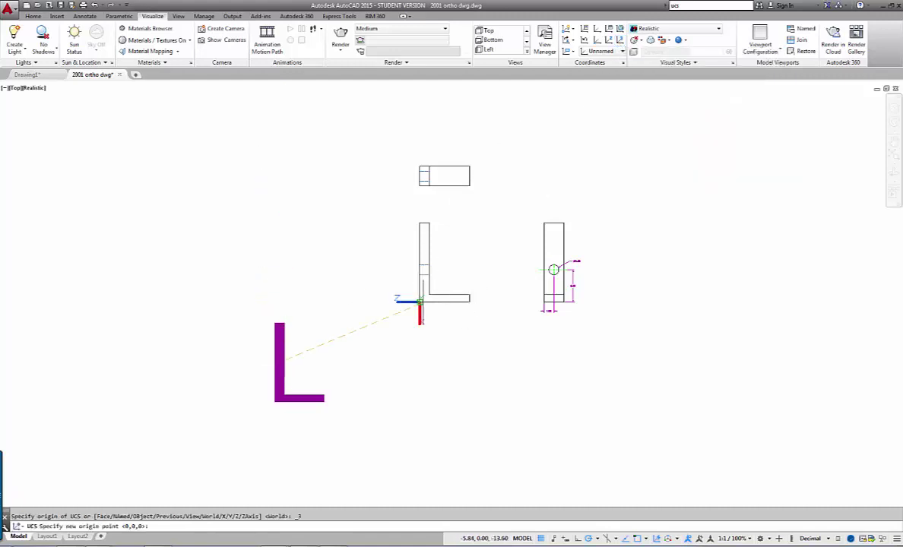
left_click(420, 302)
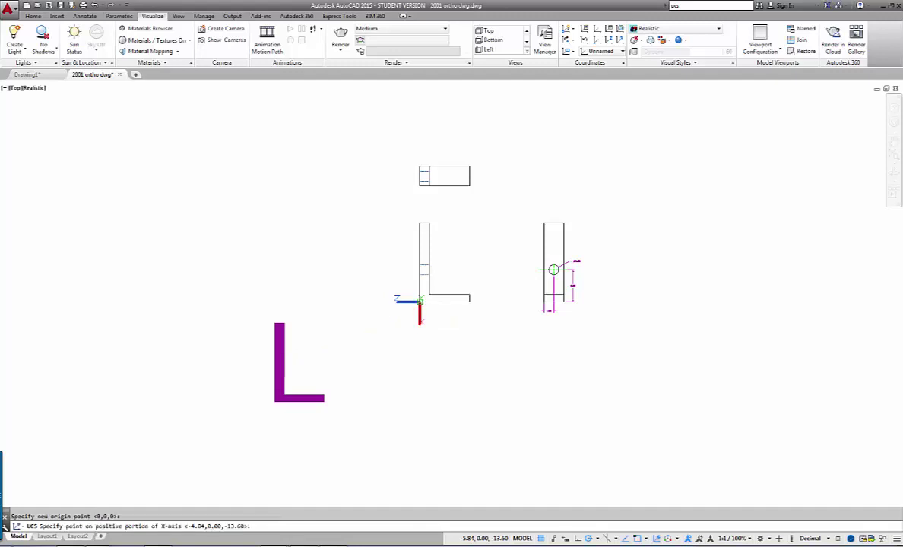
left_click(469, 302)
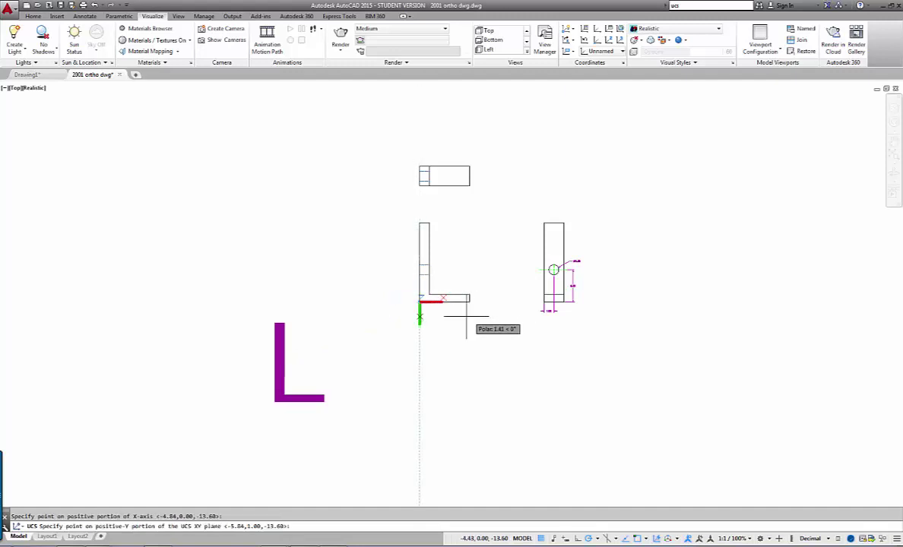
left_click(420, 222)
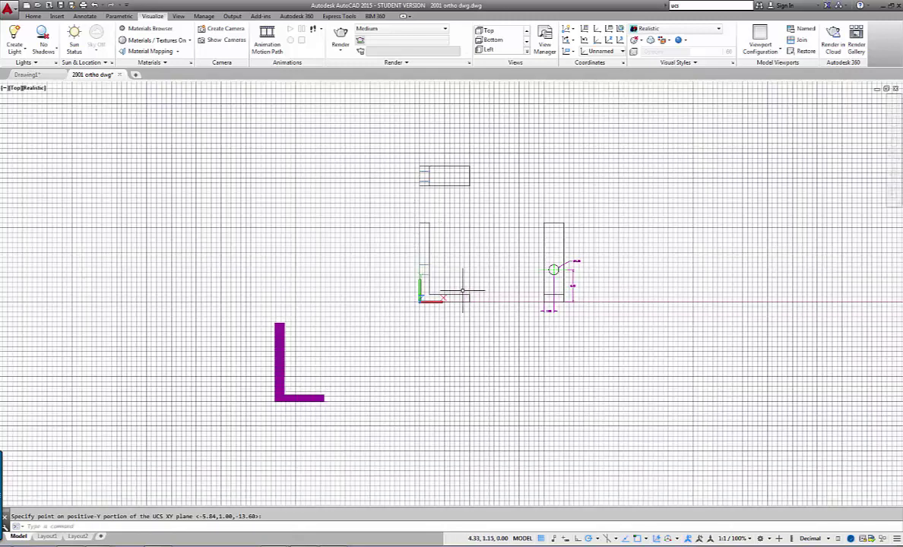
scroll(453, 292, "up", 2)
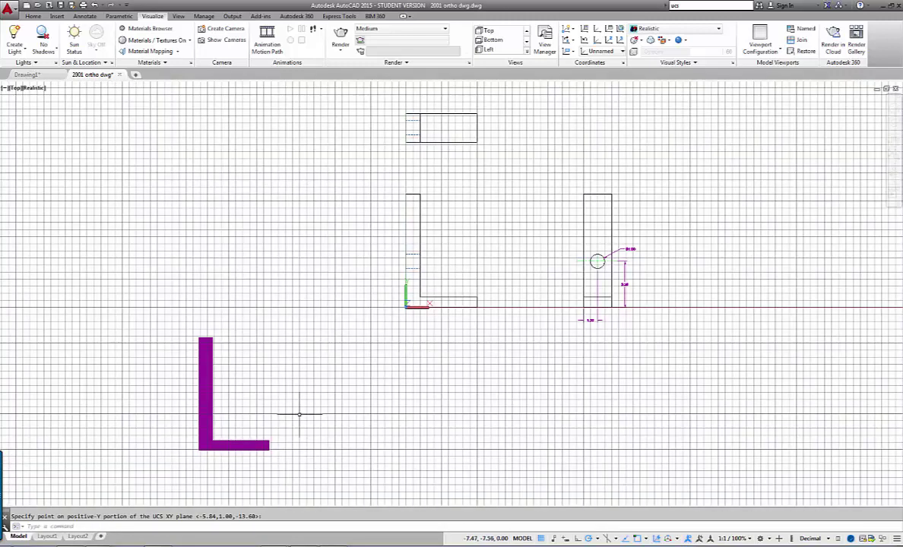
left_click(541, 537)
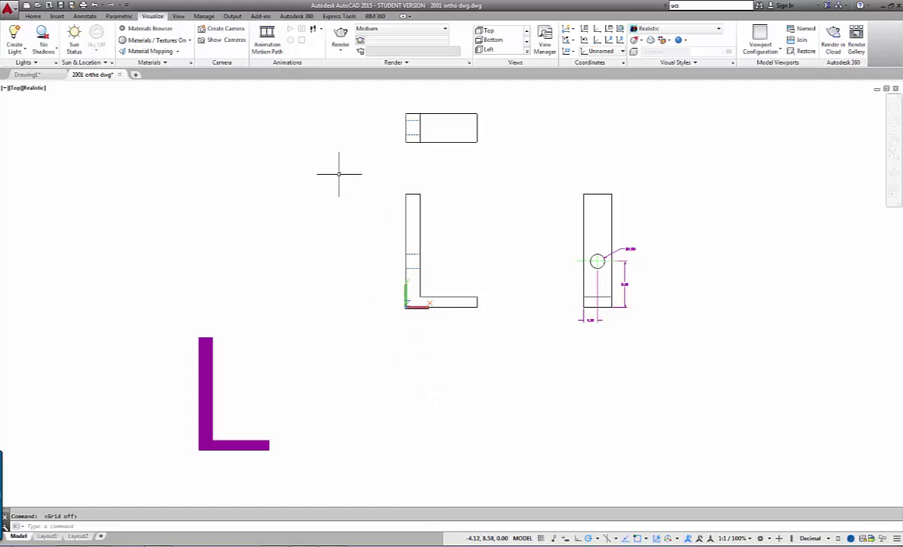
Add a horizontal linear dimension above the front view for its overall width.
left_click(33, 16)
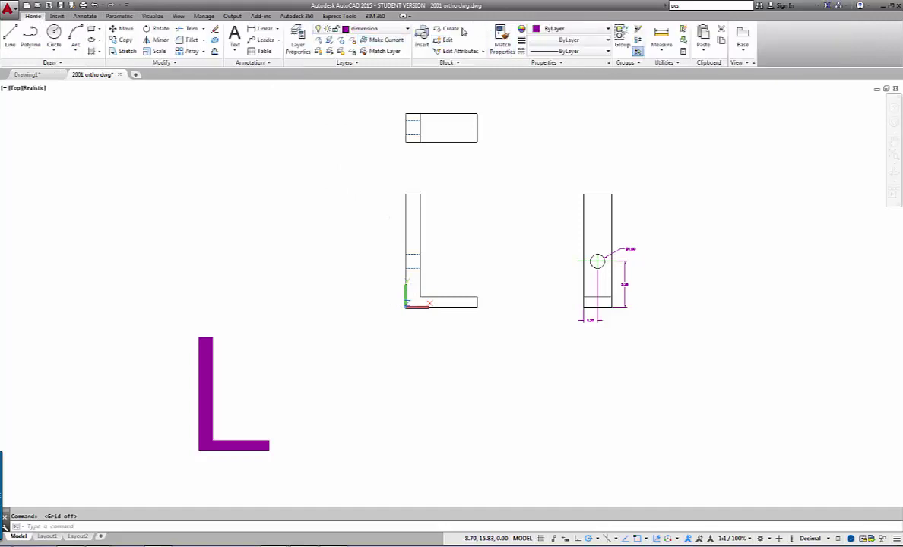
left_click(262, 28)
left_click(406, 193)
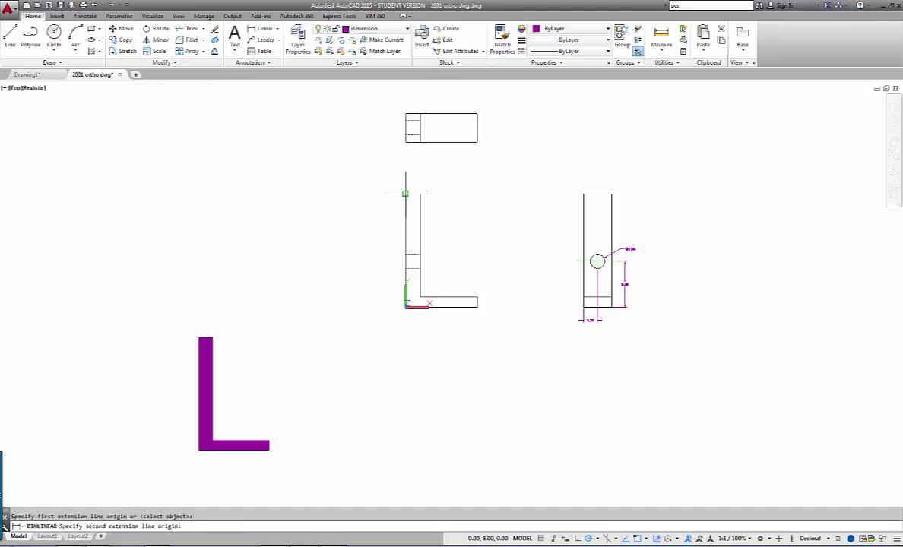
left_click(476, 298)
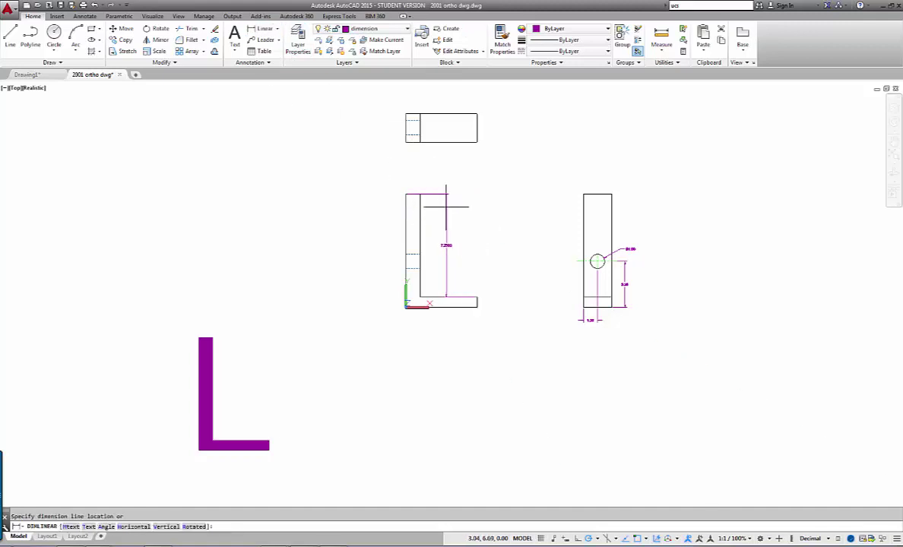
left_click(414, 185)
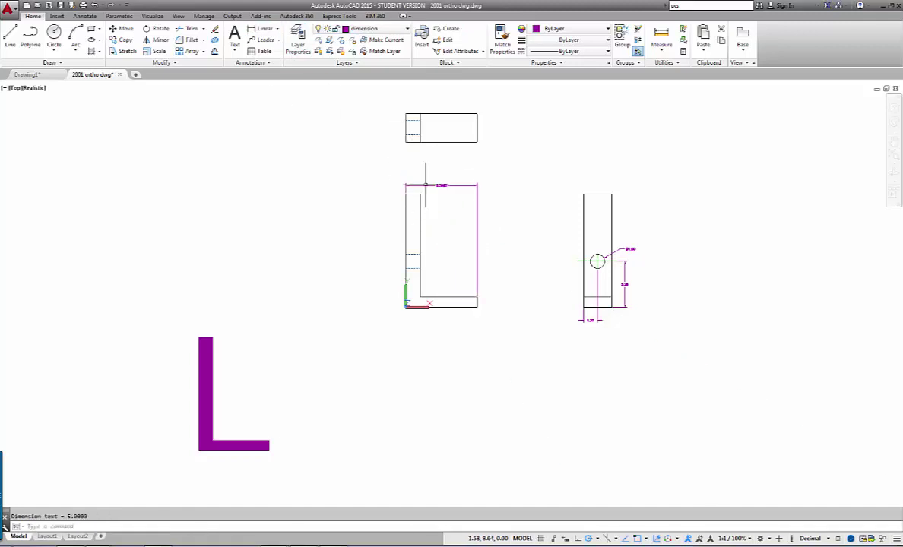
Add a horizontal linear dimension below the top view for the thickness of the upright leg.
right_click(402, 144)
left_click(417, 154)
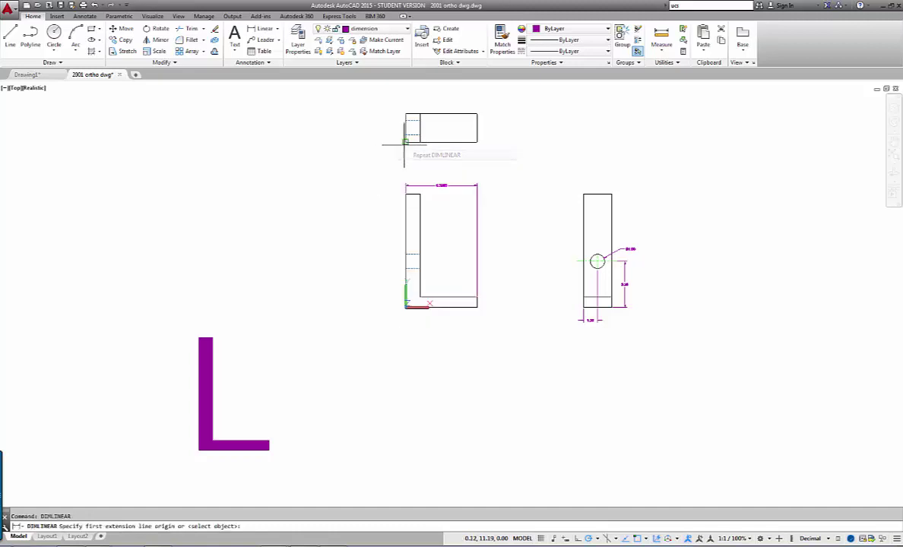
left_click(405, 142)
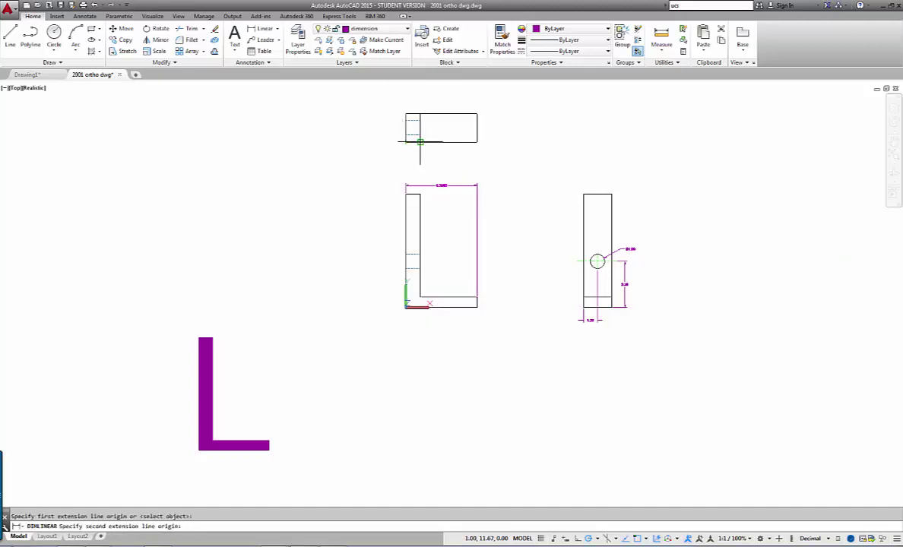
left_click(419, 142)
left_click(417, 150)
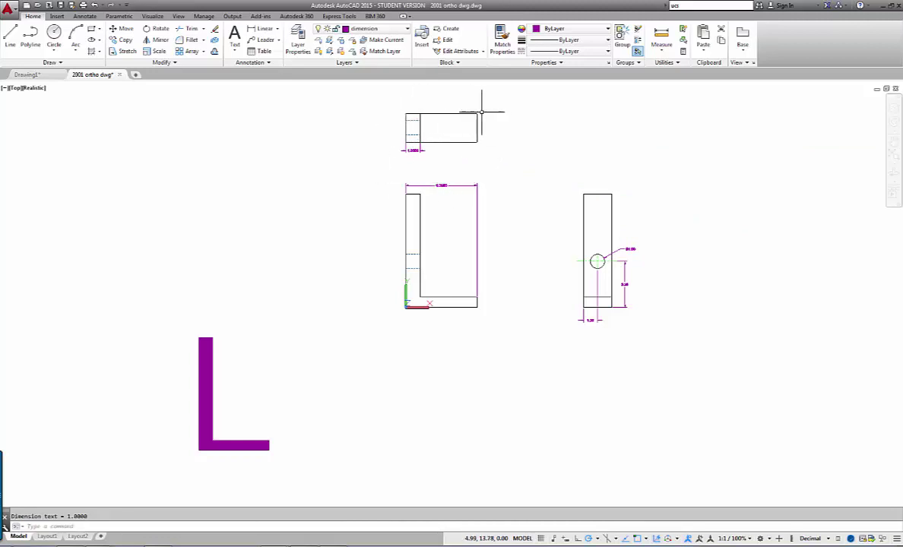
Move the thickness dimension below the top view onto the Top Dimension layer.
scroll(497, 110, "up", 1)
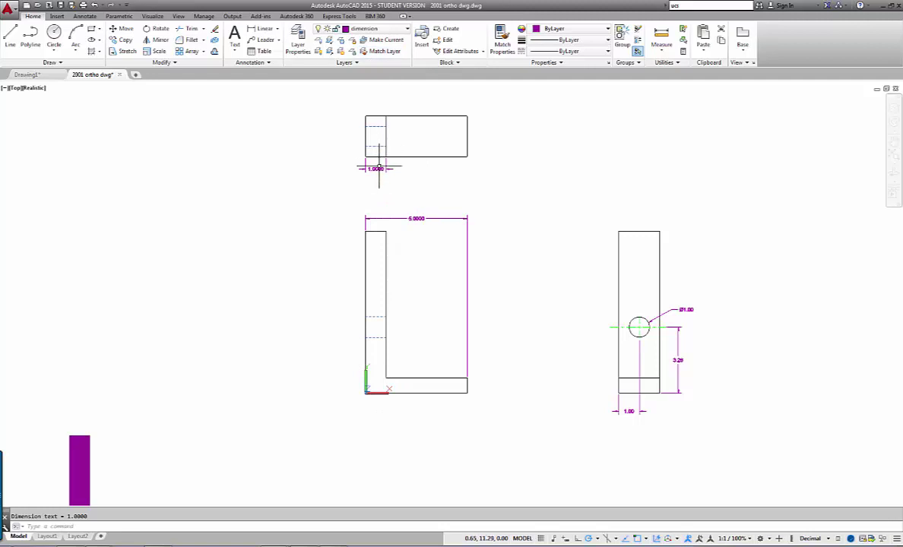
left_click(375, 169)
mouse_move(374, 167)
left_click(365, 28)
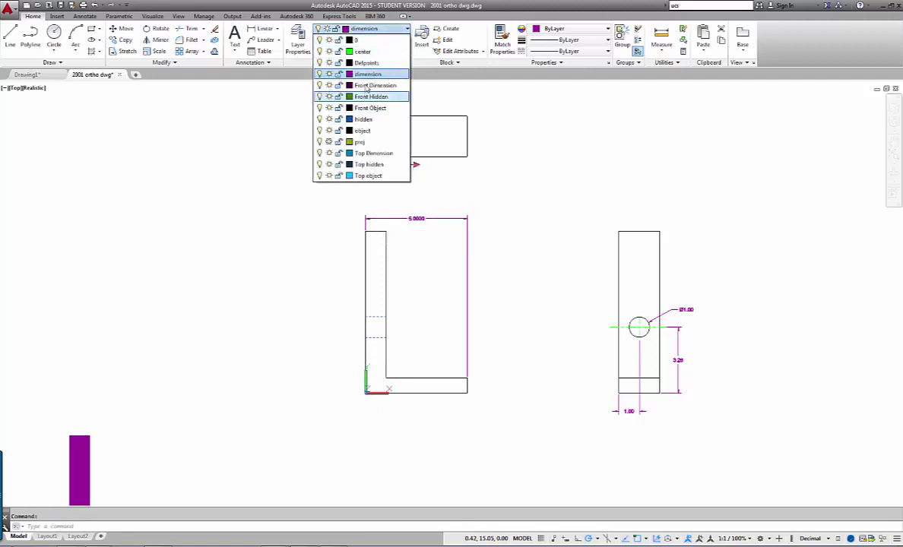
left_click(372, 154)
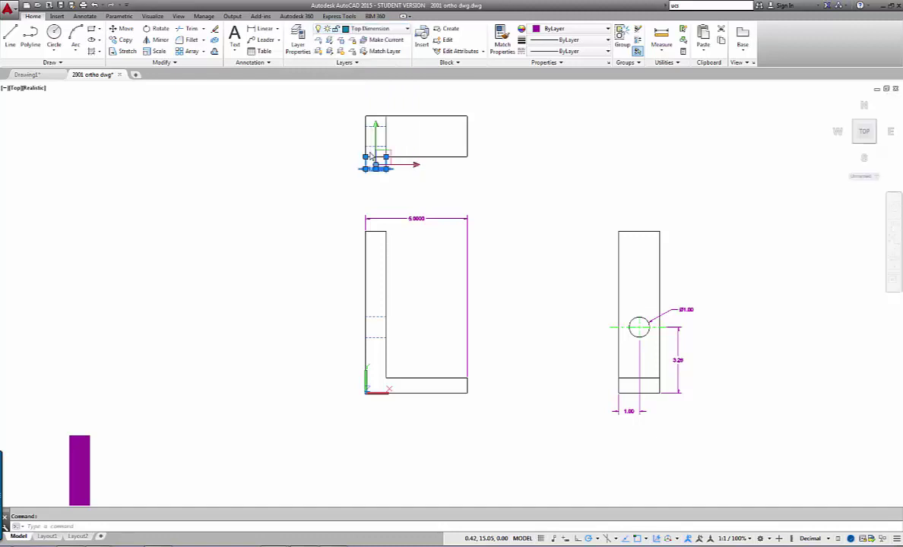
key("Escape")
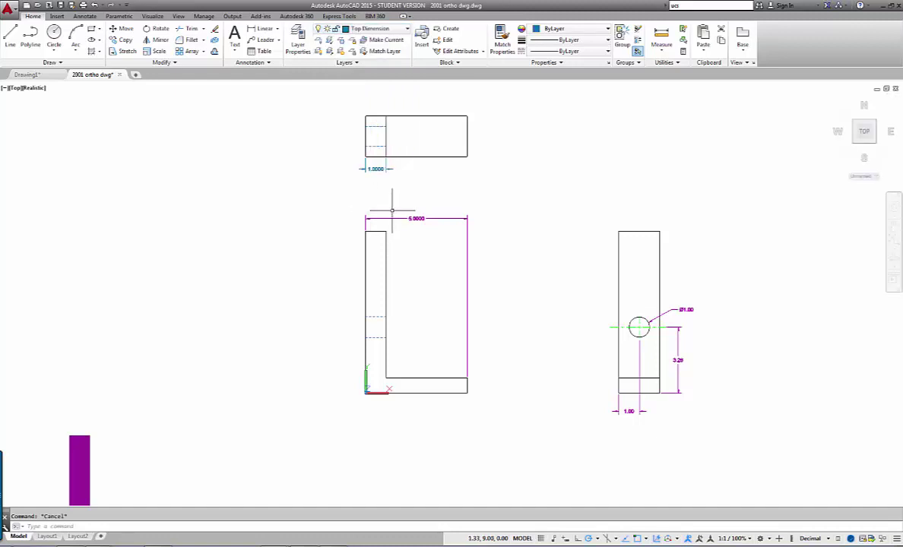
Move the front view's overall width dimension onto the Front Dimension layer.
left_click(372, 219)
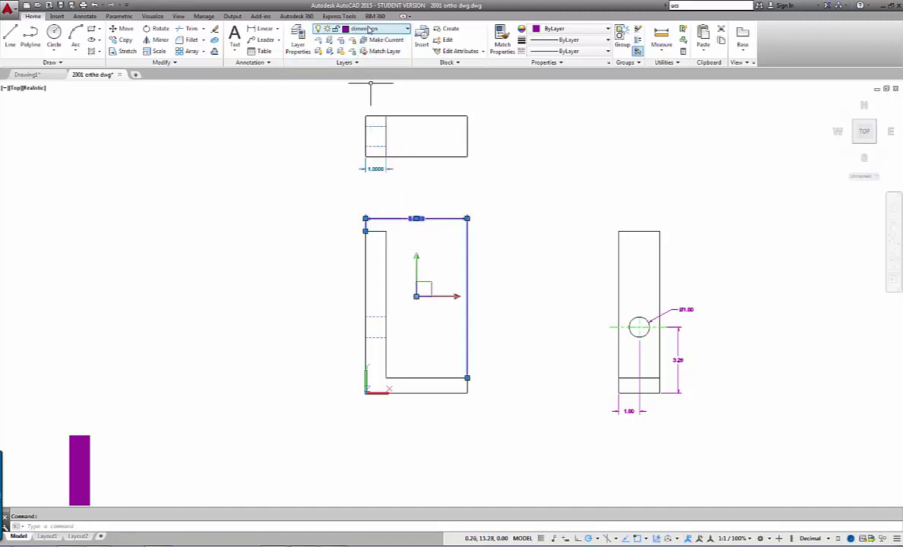
left_click(376, 28)
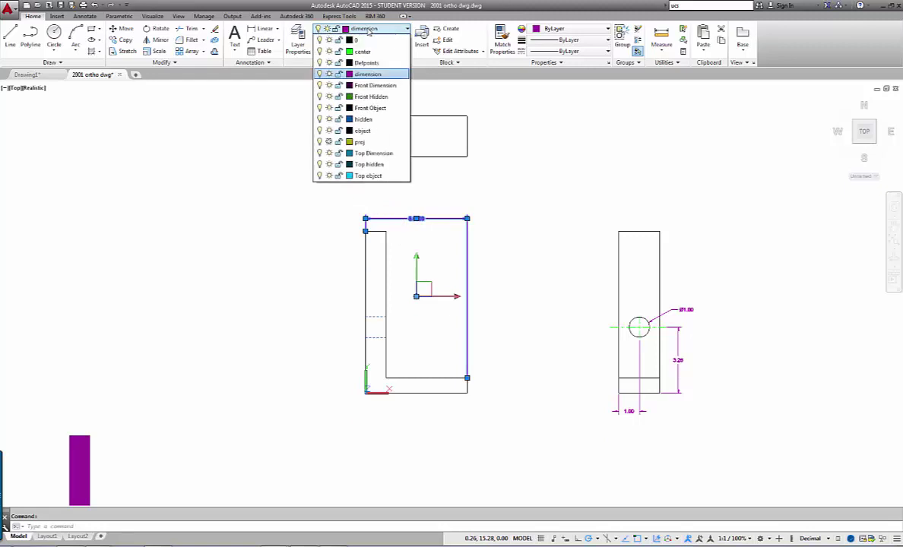
left_click(372, 85)
key("Escape")
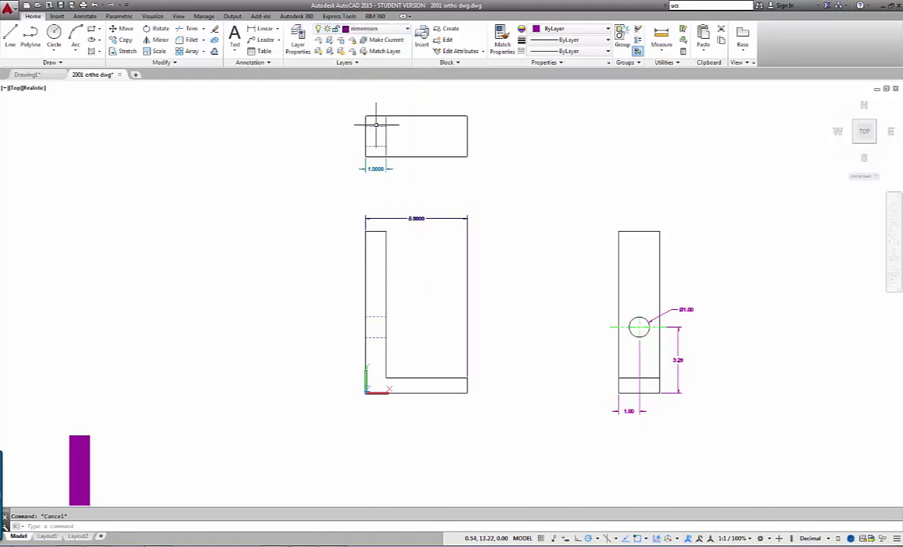
Move the two dashed hole lines in the top view onto the Top hidden layer.
left_click(375, 125)
left_click(378, 143)
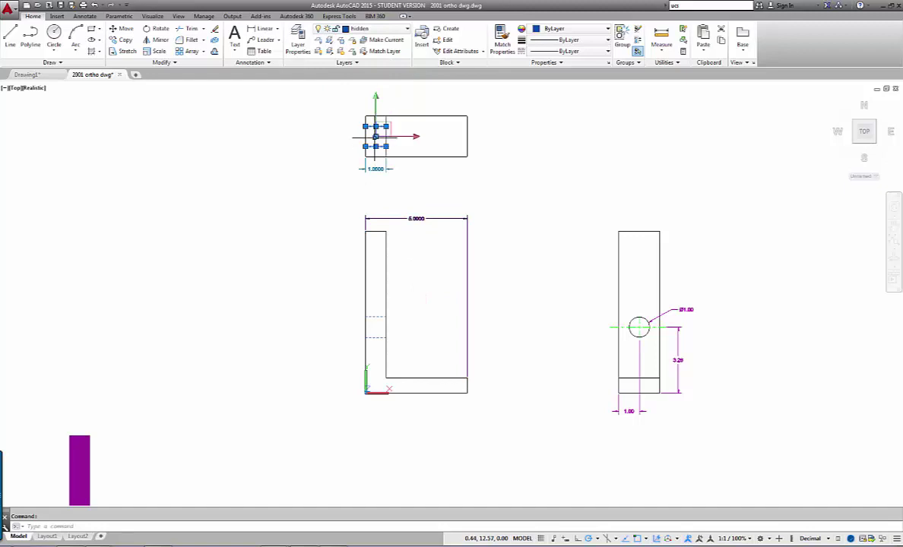
left_click(363, 29)
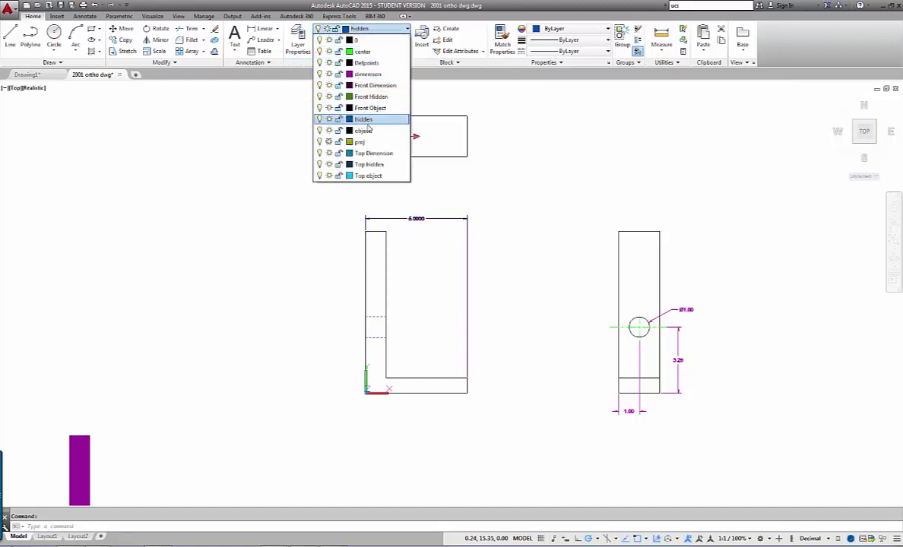
left_click(373, 165)
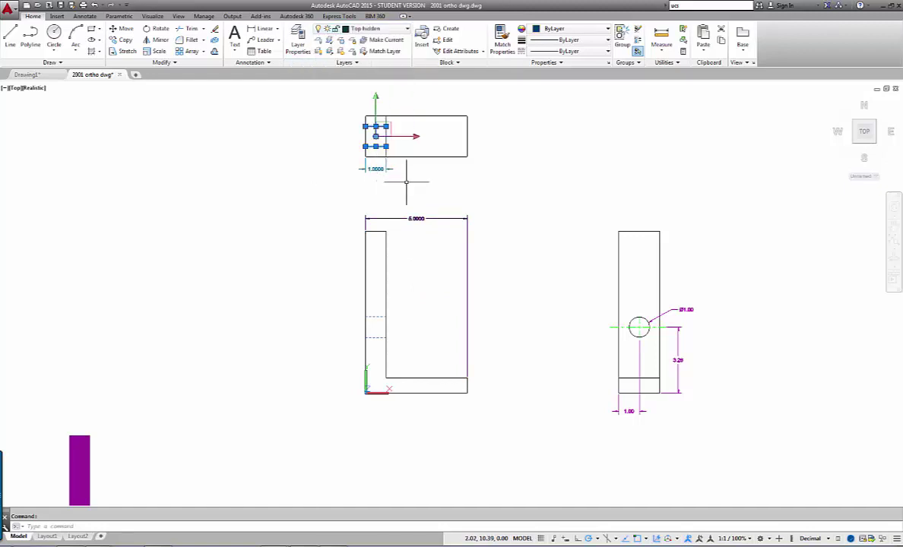
key("Escape")
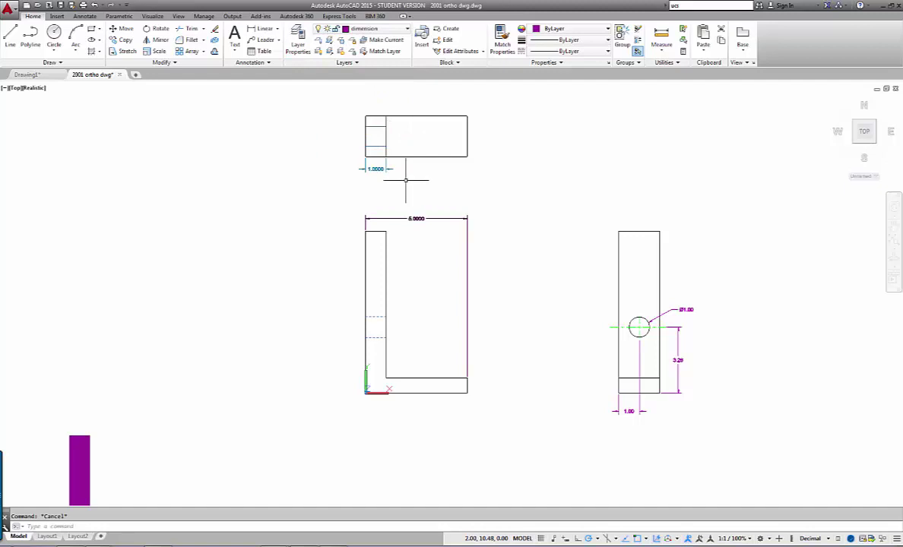
Move the top view's visible outline and upright leg edge onto the Top object layer.
left_click(365, 126)
left_click(385, 122)
left_click(380, 116)
left_click(391, 157)
left_click(467, 138)
left_click(373, 28)
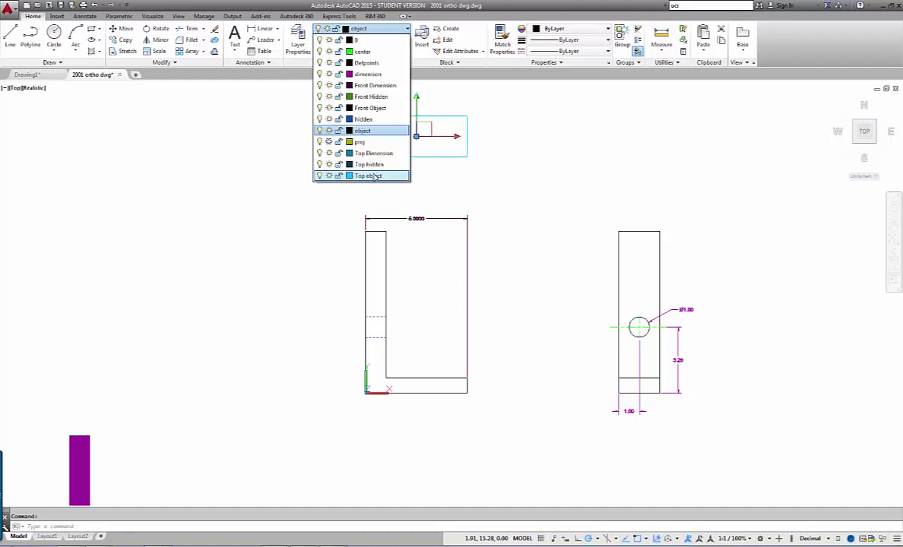
left_click(373, 176)
key("Escape")
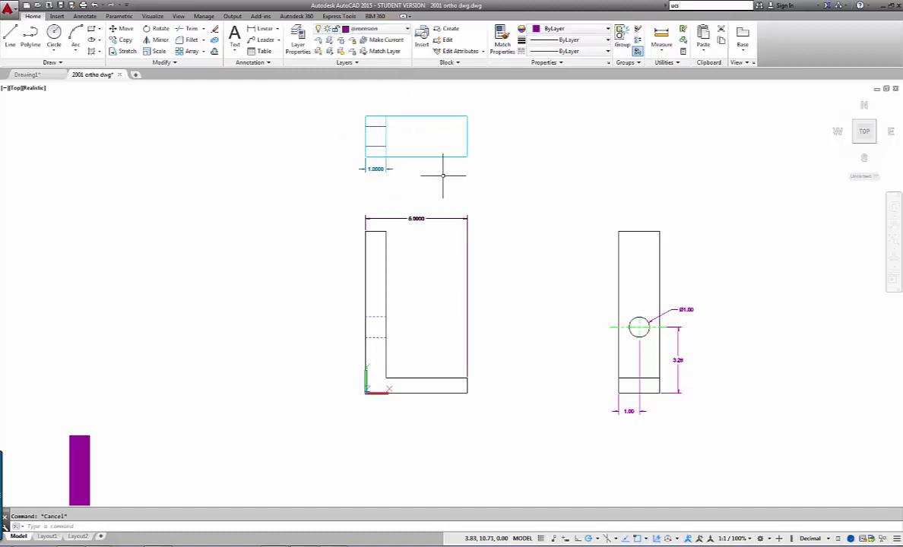
Move all outline edges of the L-shaped front view onto the Front Object layer.
left_click(365, 241)
left_click(375, 232)
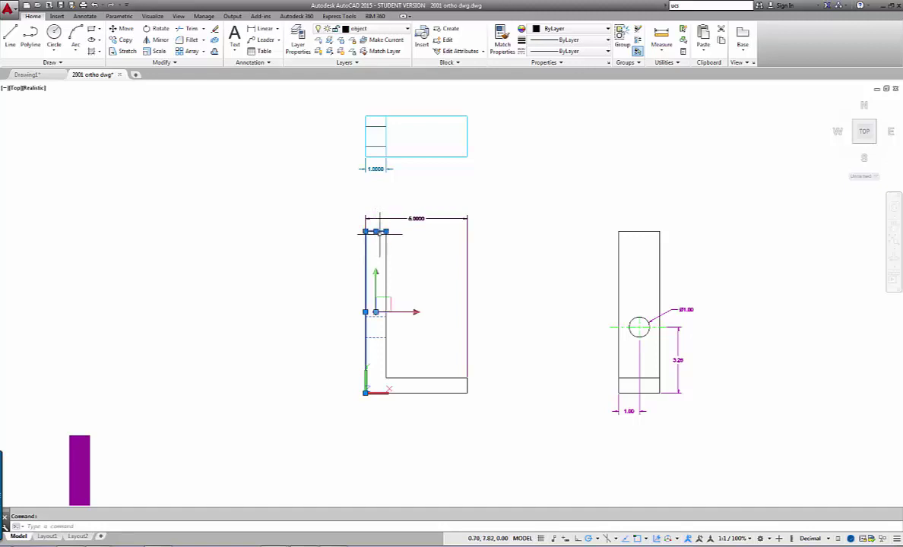
left_click(386, 246)
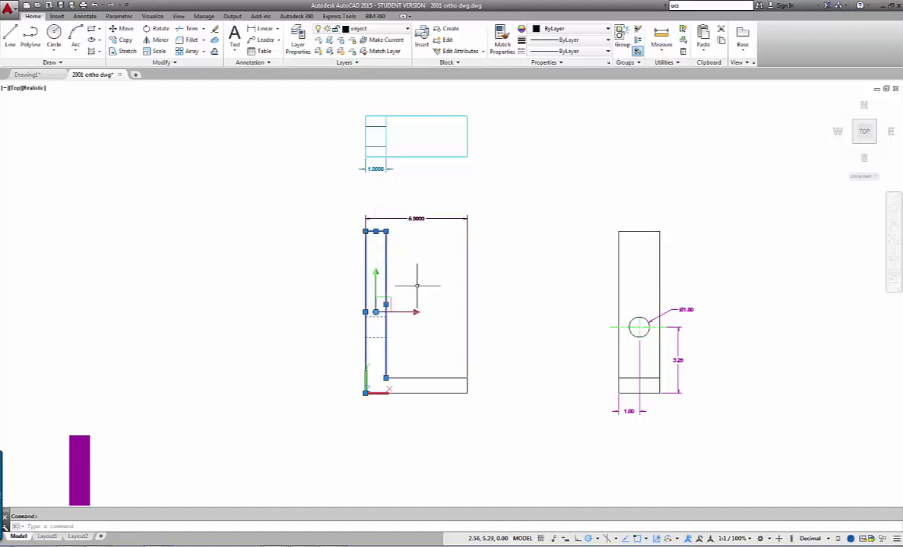
left_click(410, 378)
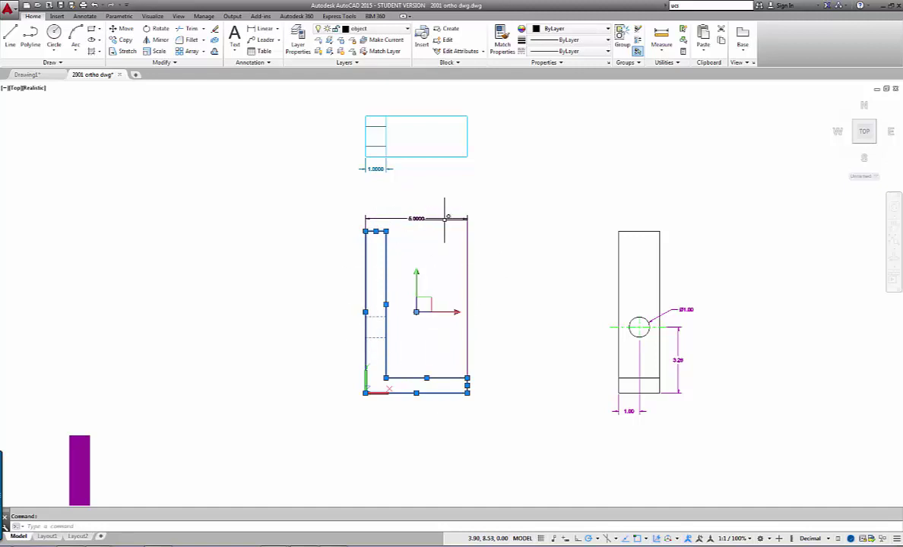
left_click(373, 29)
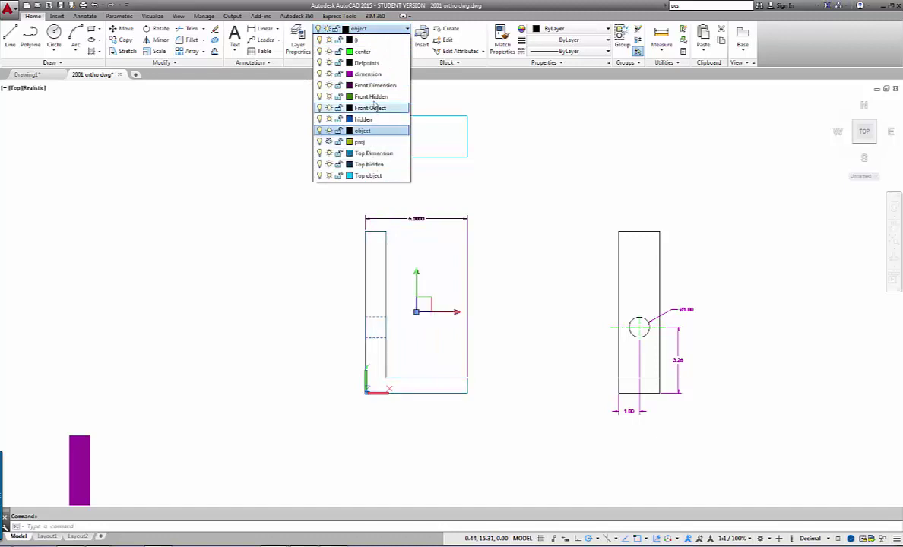
key("Escape")
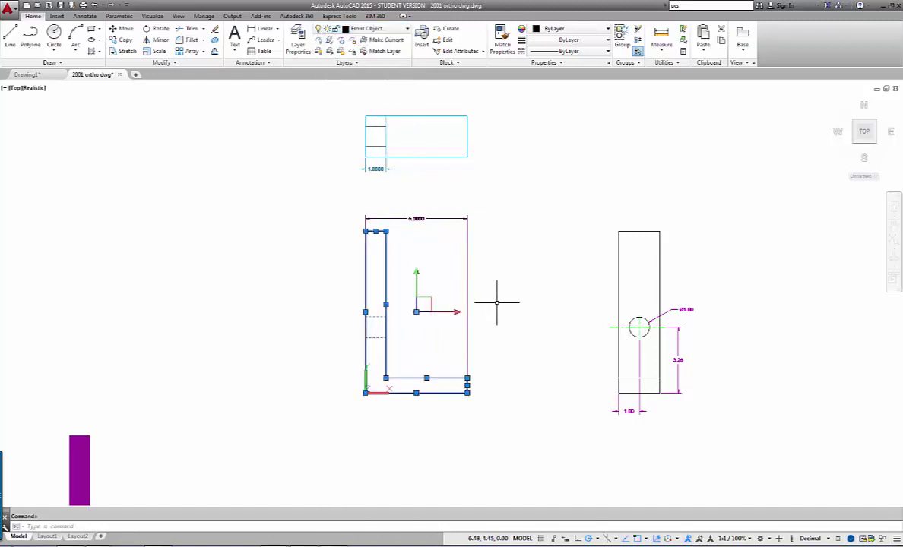
key("Escape")
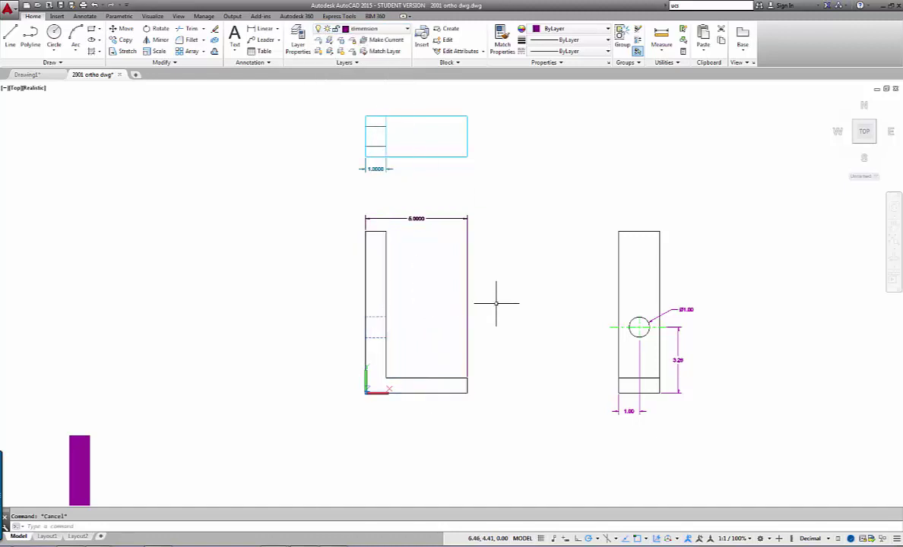
Move the two dashed hole lines in the front view onto the Front Hidden layer.
left_click(376, 316)
left_click(377, 336)
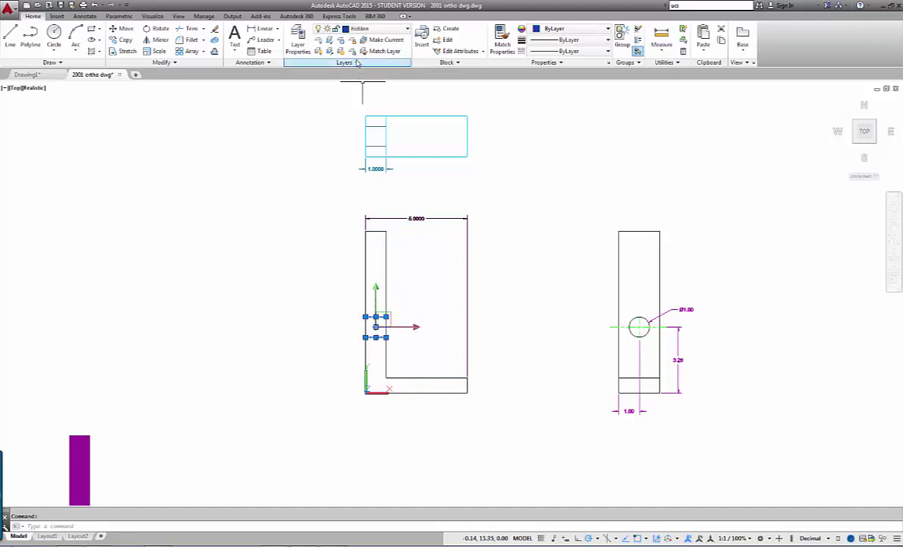
left_click(346, 29)
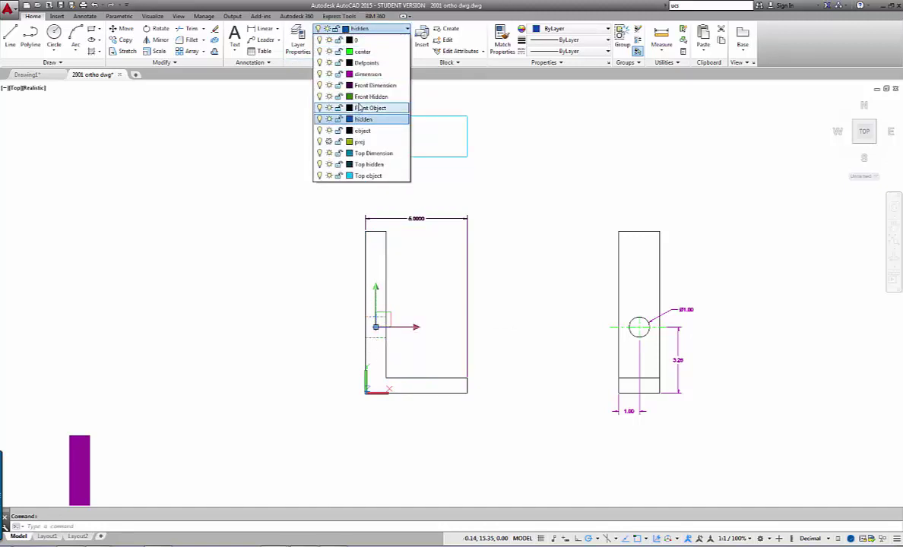
left_click(362, 97)
key("Escape")
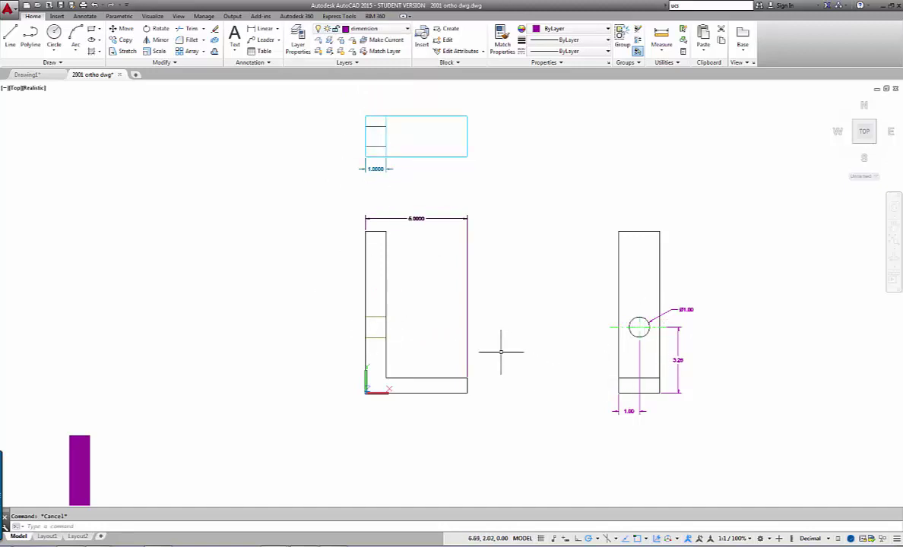
Set the Front Hidden layer's linetype to HIDDEN2 in the layer properties.
left_click(297, 38)
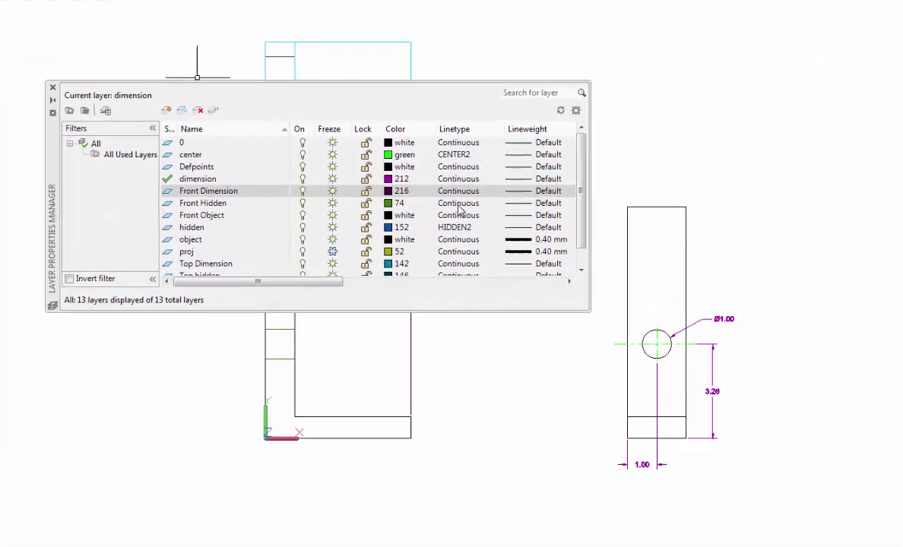
left_click(500, 228)
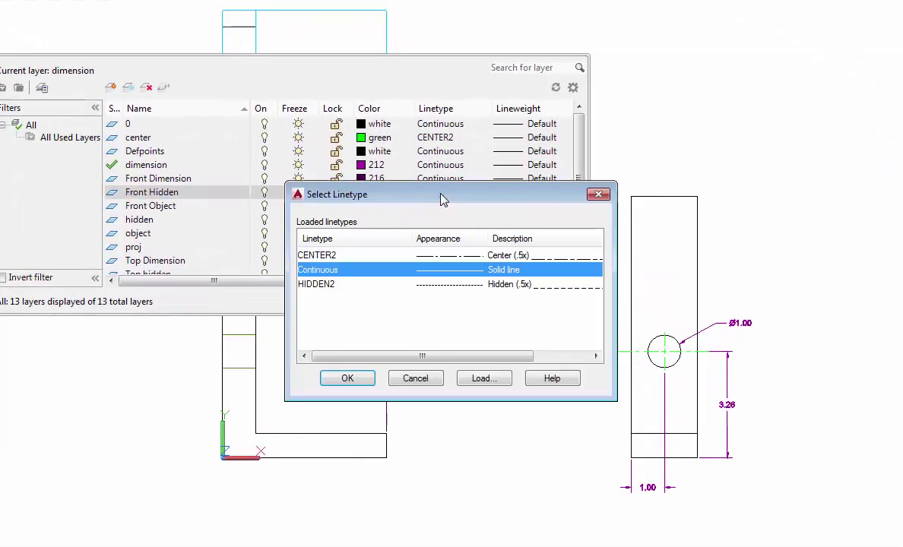
left_click(339, 284)
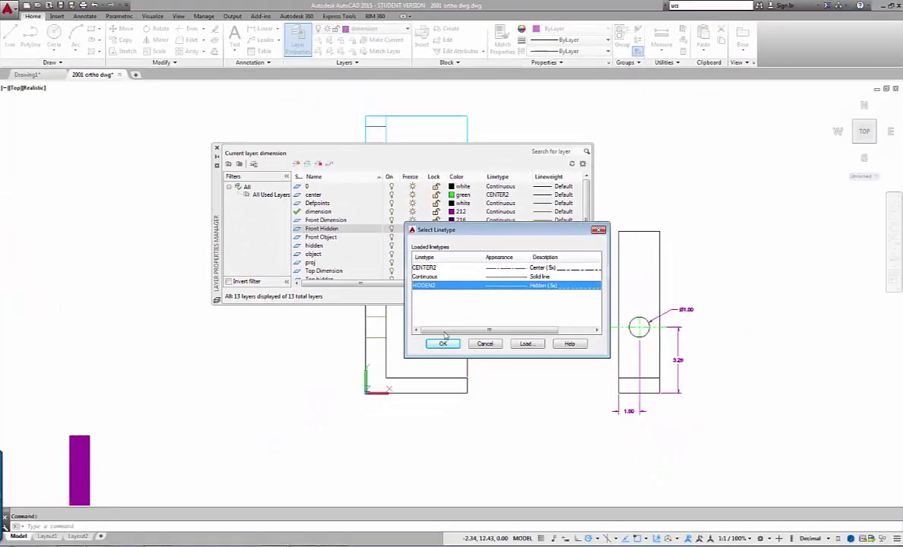
left_click(443, 345)
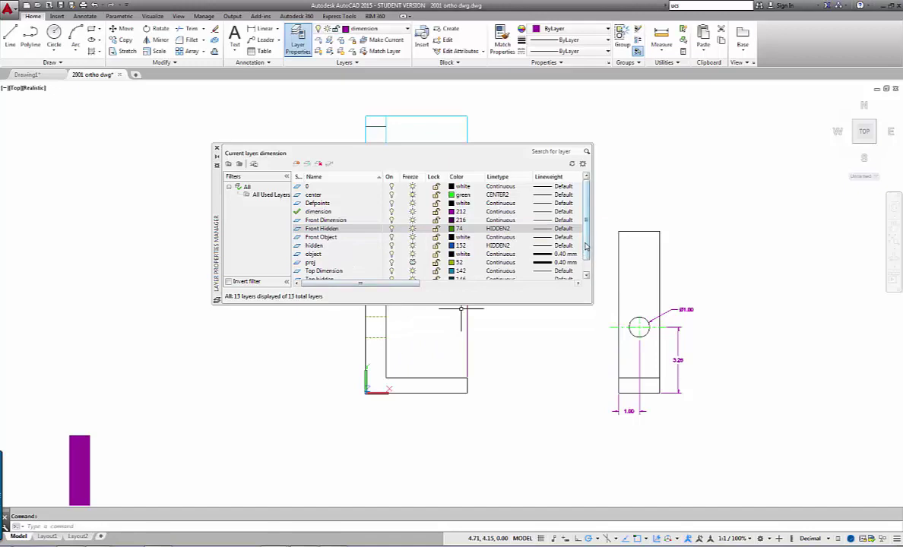
Set the Top hidden layer's linetype to HIDDEN2 and close the layer properties.
scroll(586, 245, "down", 1)
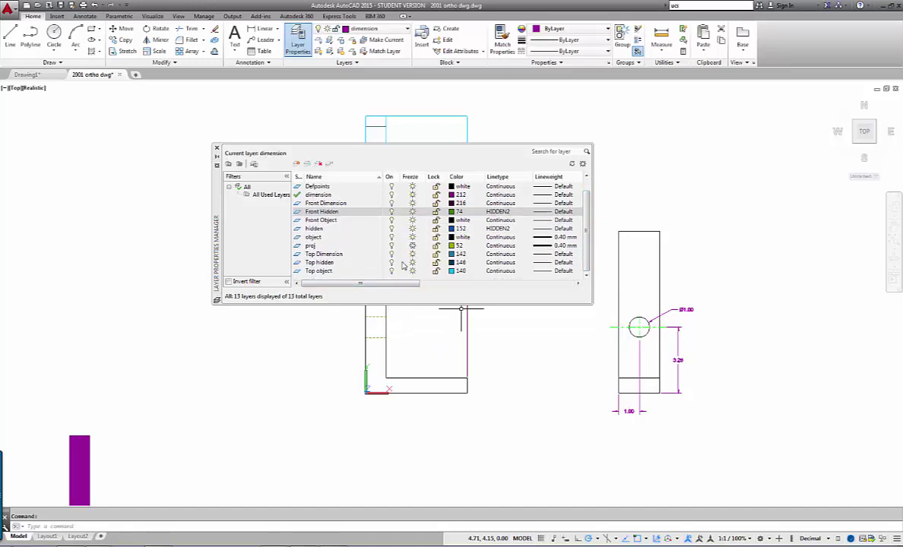
left_click(503, 263)
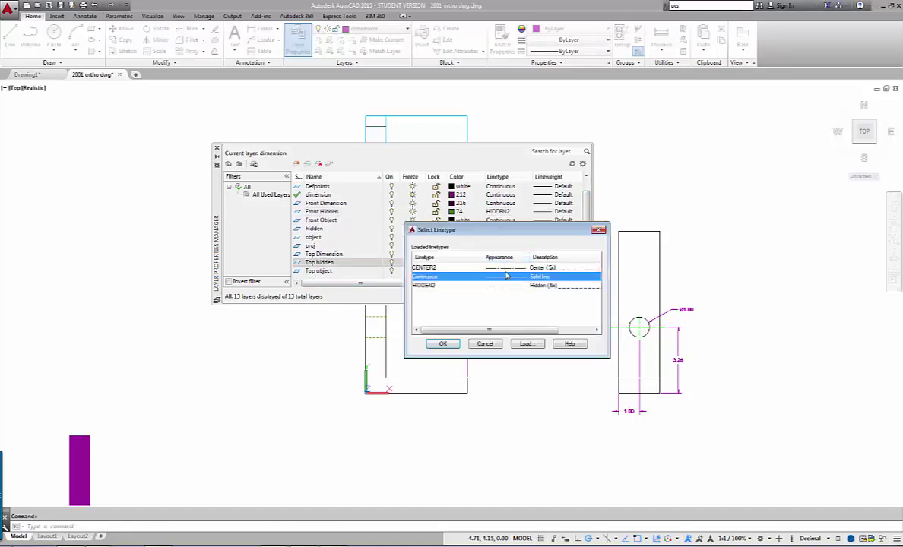
left_click(456, 286)
left_click(443, 344)
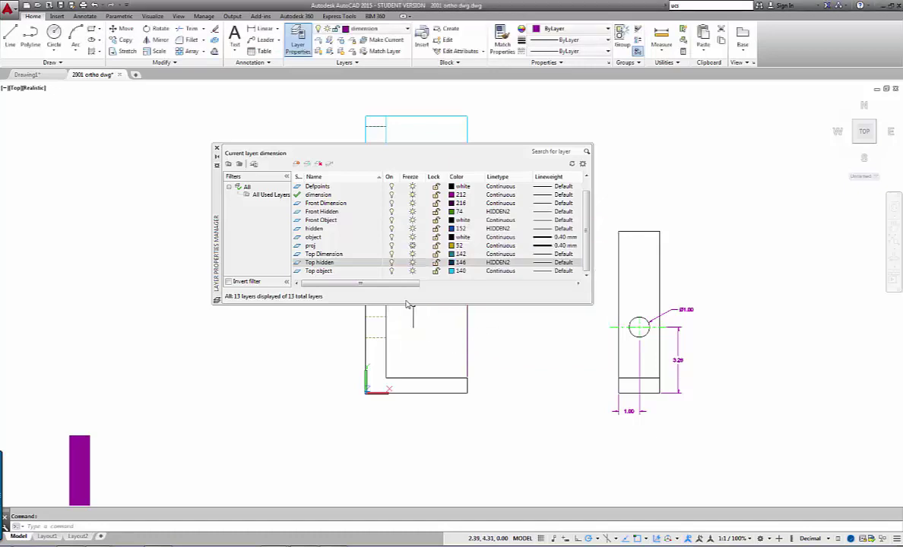
left_click(216, 150)
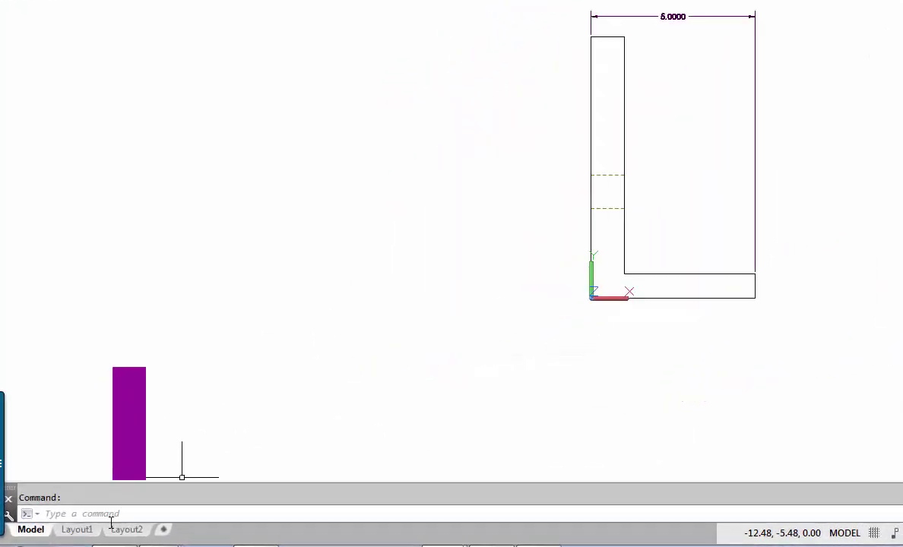
Switch to Layout1 and delete the existing viewport from the sheet.
left_click(73, 532)
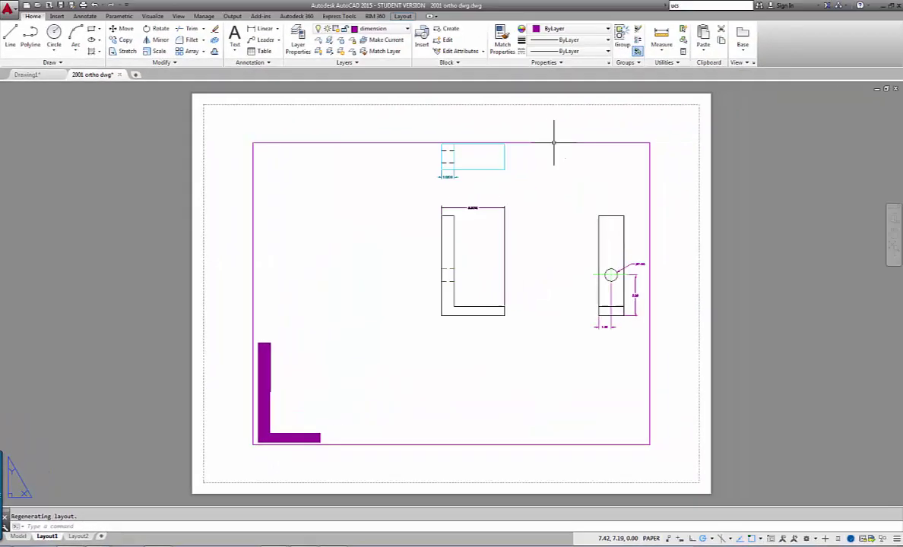
left_click(554, 142)
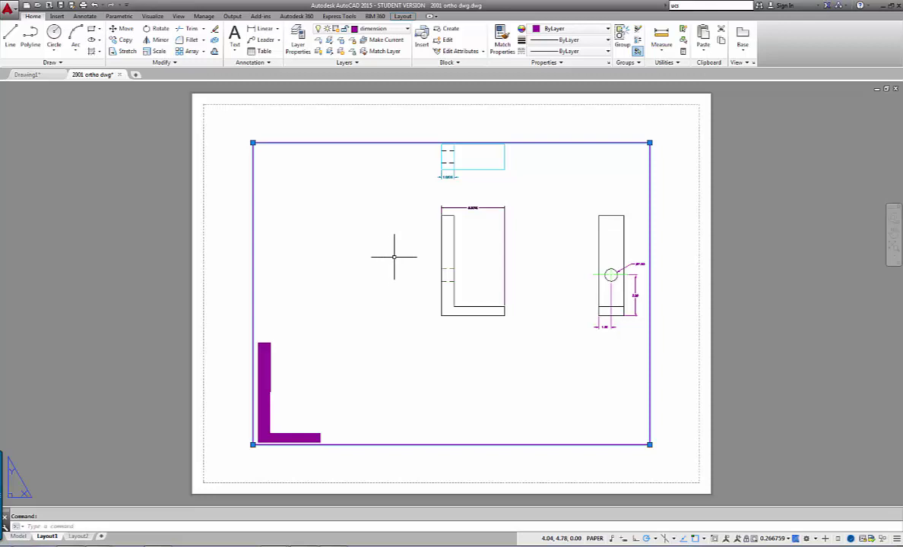
left_click(178, 16)
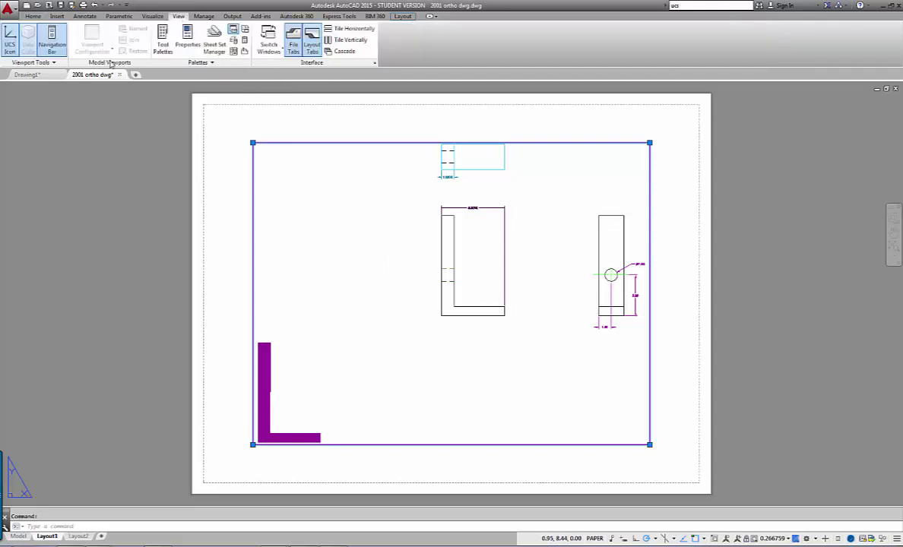
left_click(285, 124)
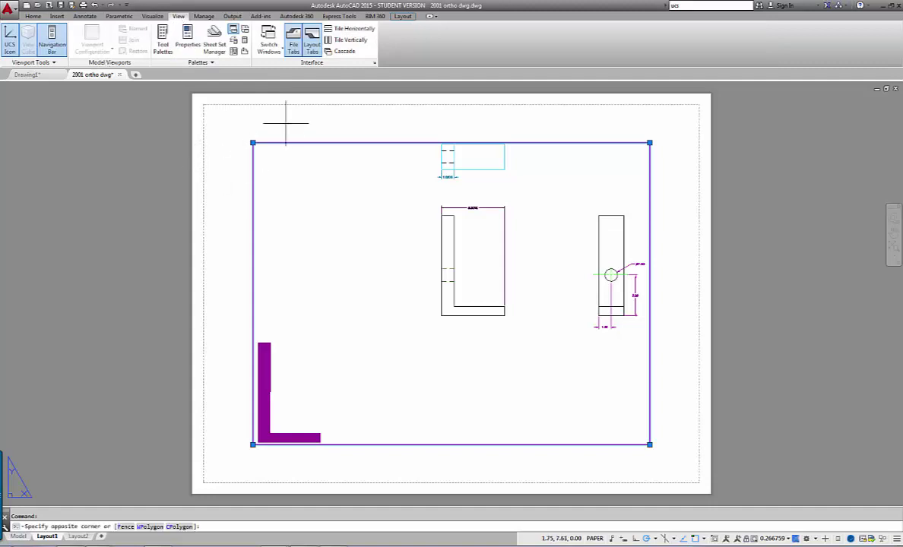
left_click(272, 140)
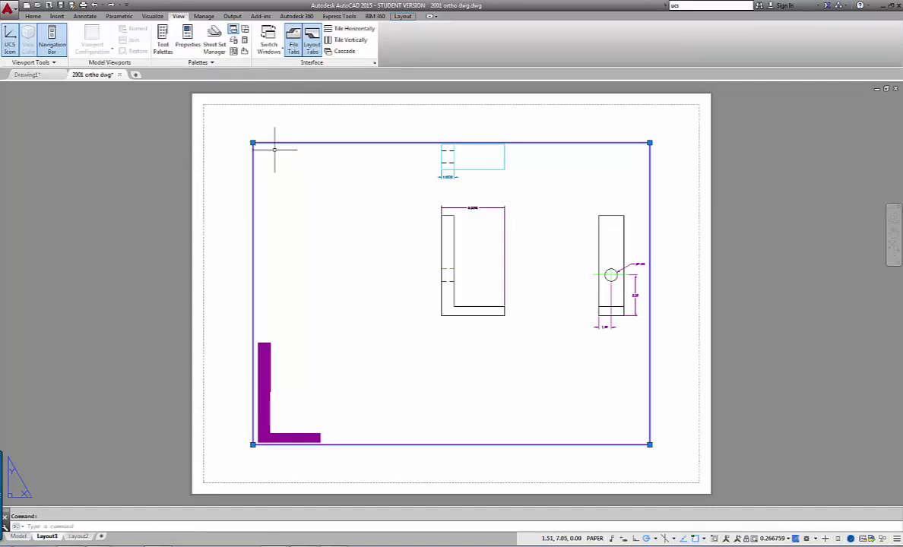
key("Delete")
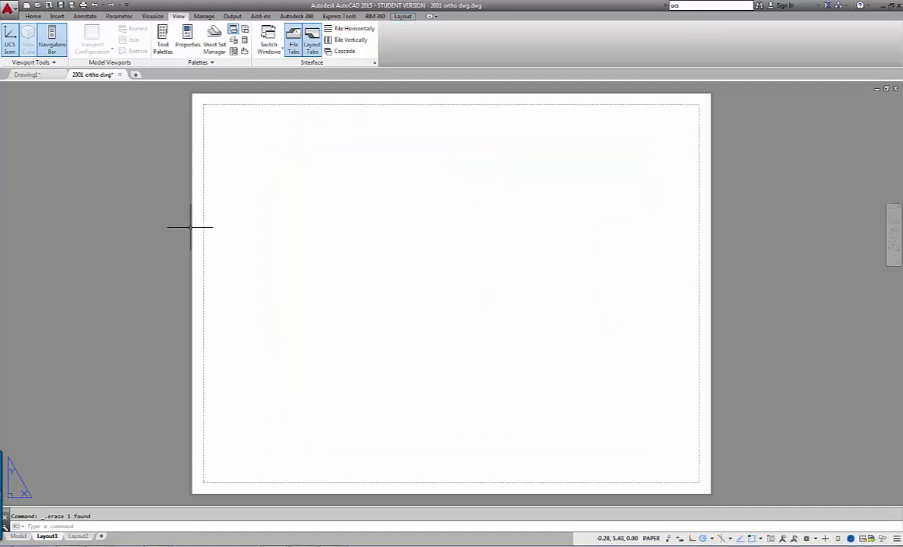
left_click(268, 200)
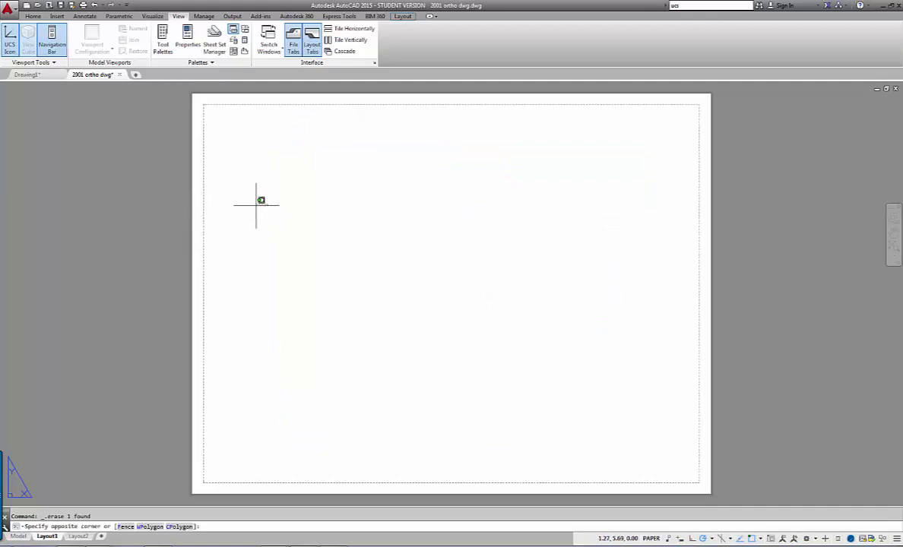
left_click(151, 85)
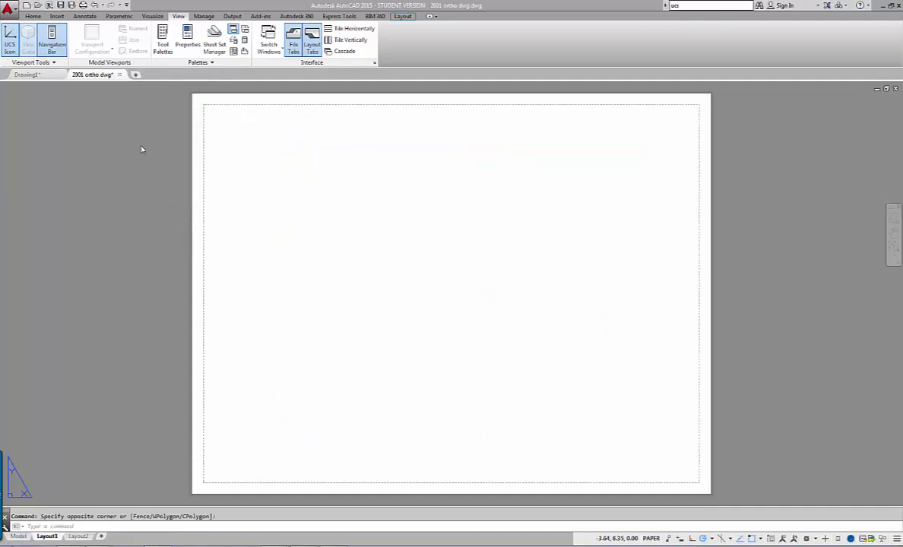
Draw a rectangular viewport in the lower-left part of the Layout1 sheet.
left_click(404, 17)
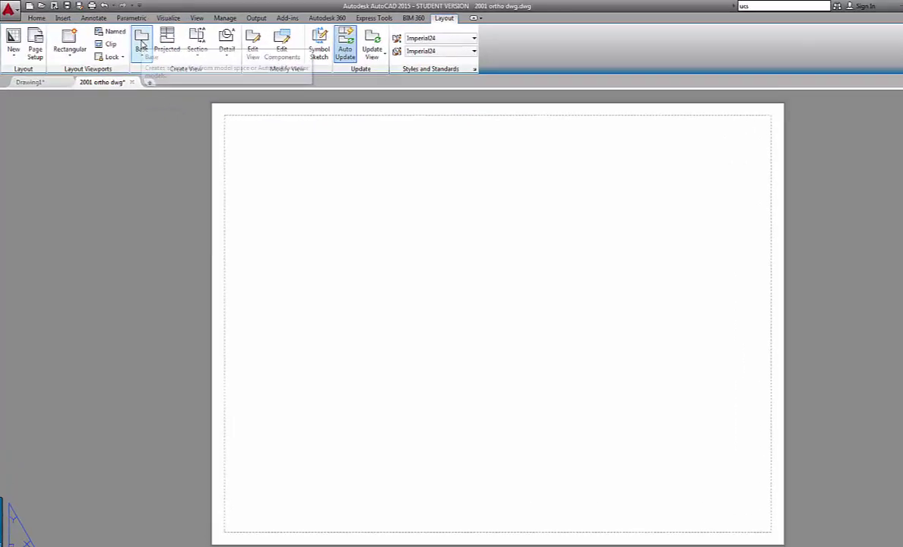
left_click(141, 44)
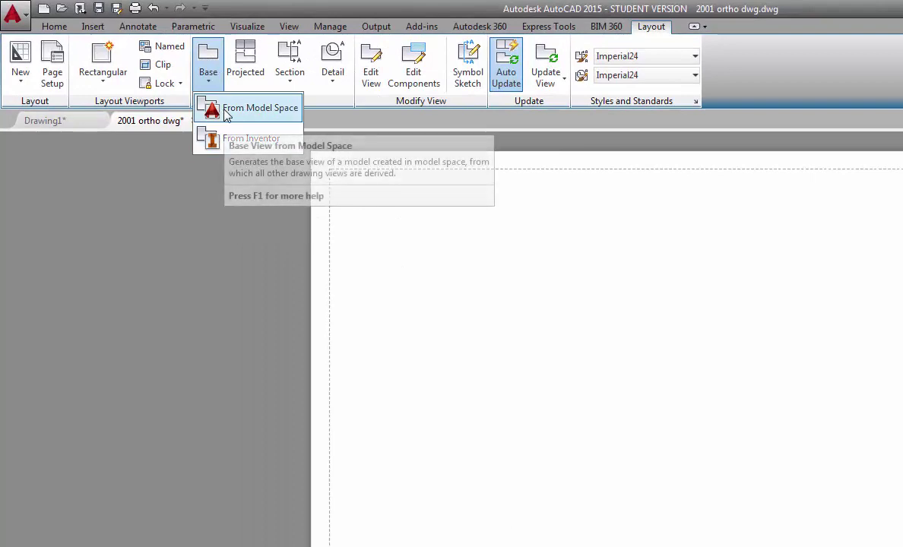
left_click(99, 62)
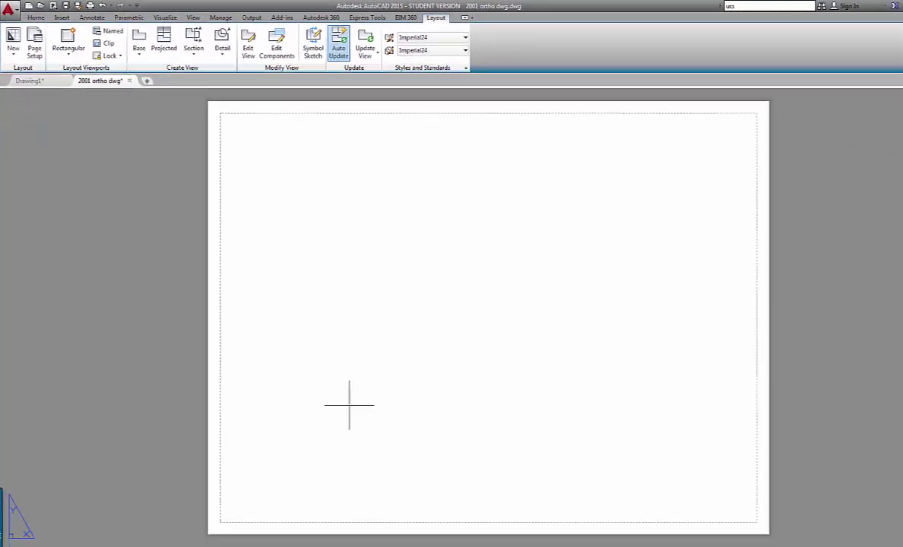
left_click(309, 356)
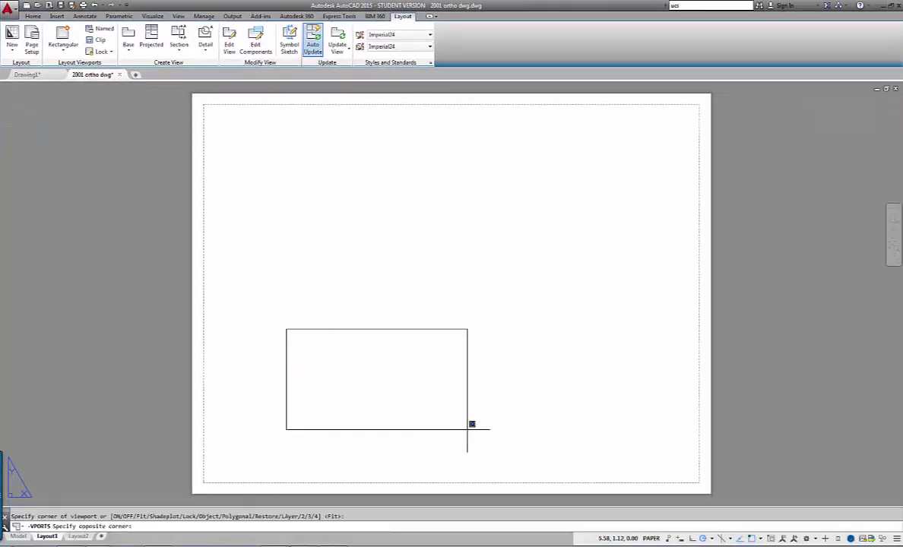
left_click(468, 430)
Add a second rectangular viewport above the first, and a narrower third one to its right, level with the first one's upper and lower edges.
left_click(63, 35)
left_click(274, 150)
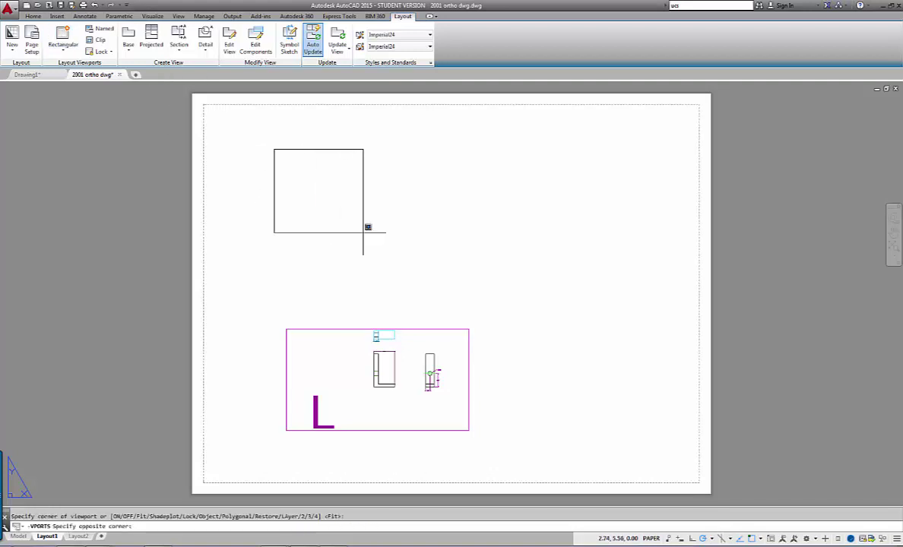
left_click(471, 248)
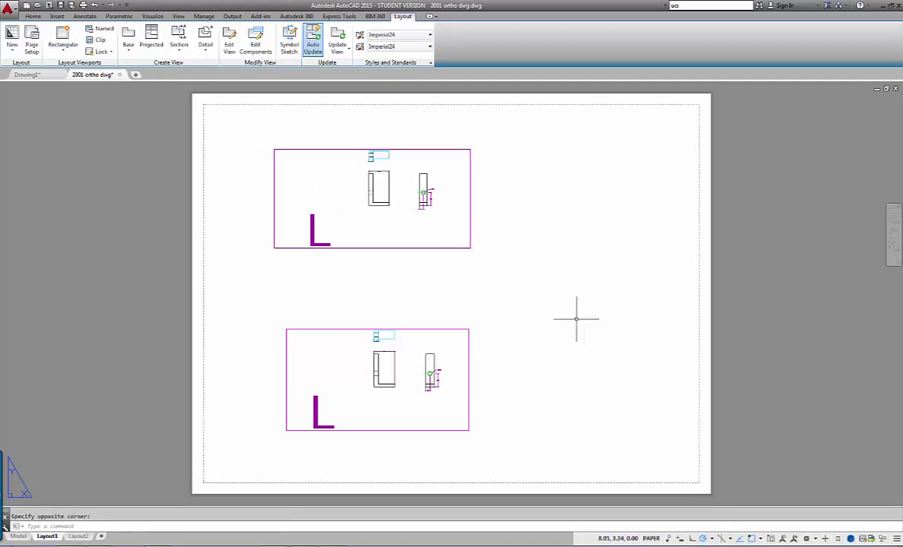
left_click(63, 34)
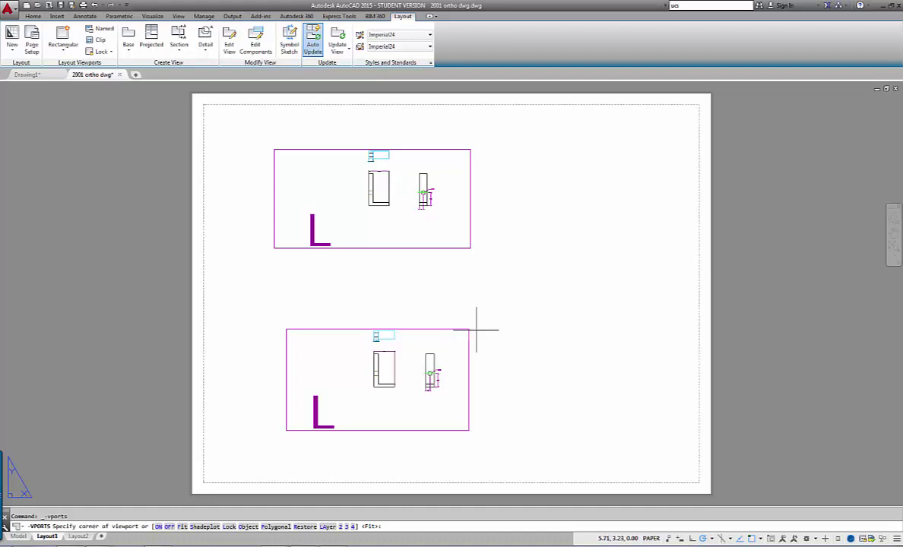
left_click(545, 329)
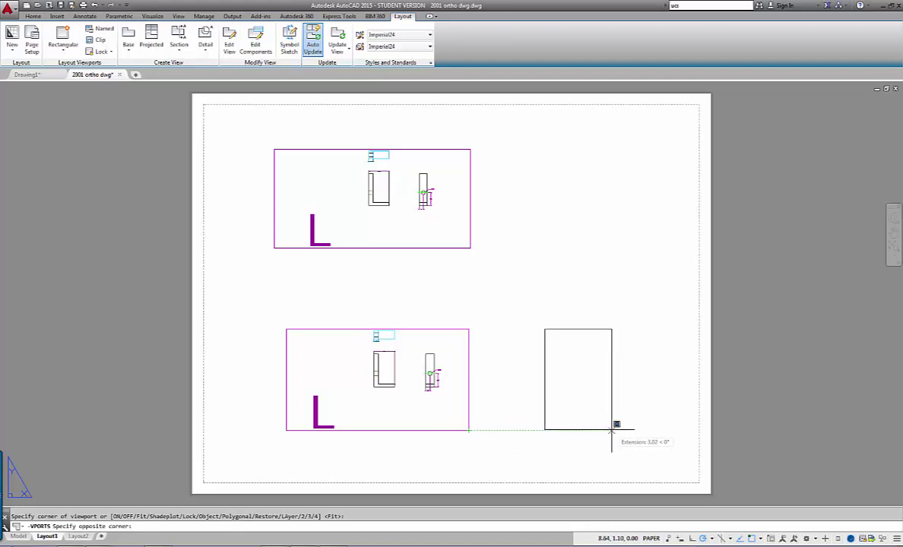
left_click(615, 430)
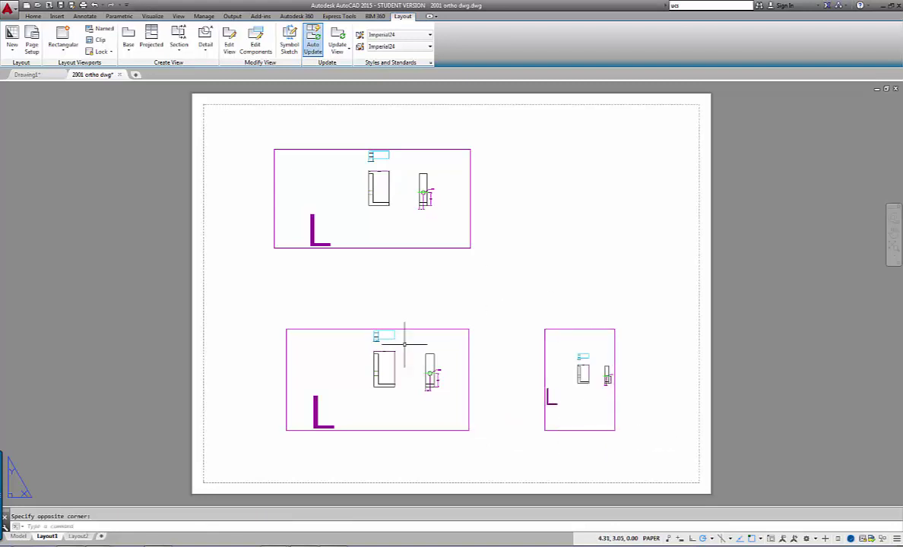
Stretch the upper viewport by its corners so its sides line up with the lower viewport's, and shorten it from below.
left_click(468, 330)
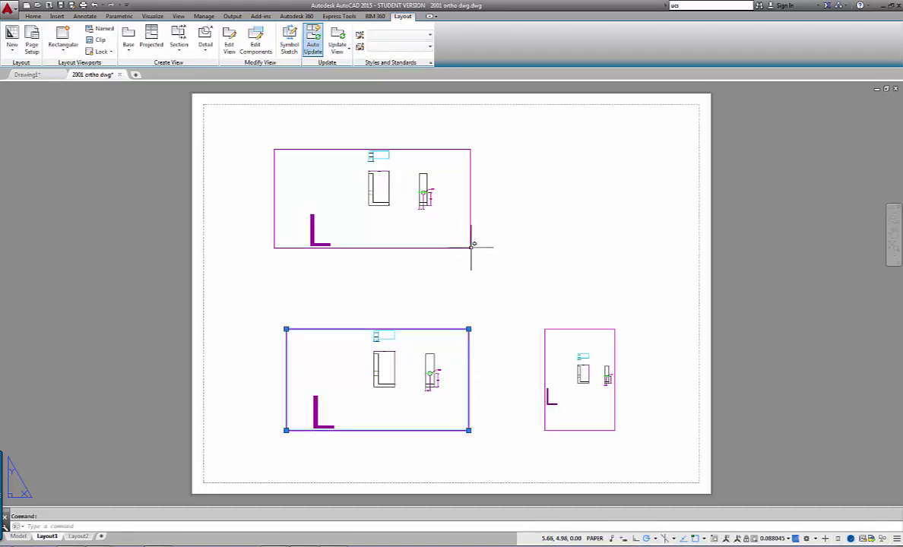
left_click(470, 246)
left_click(470, 247)
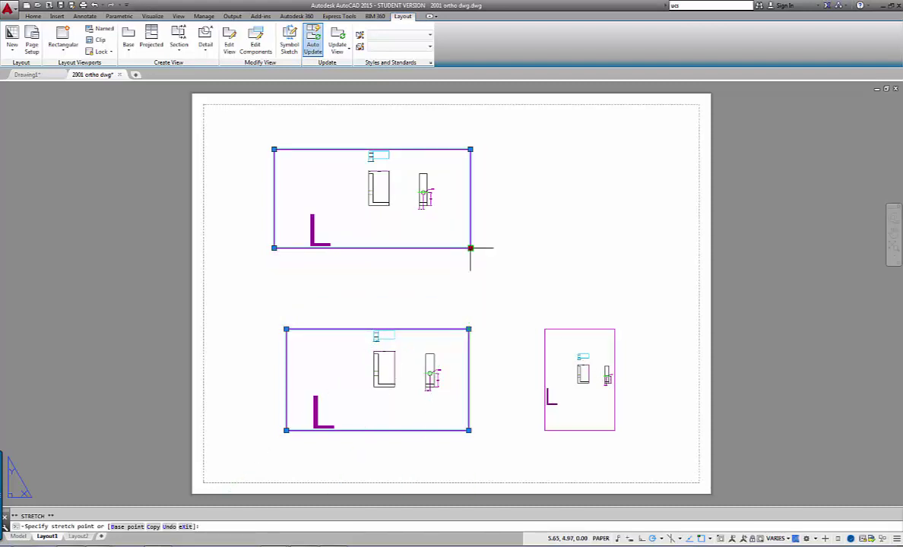
scroll(470, 251, "up", 5)
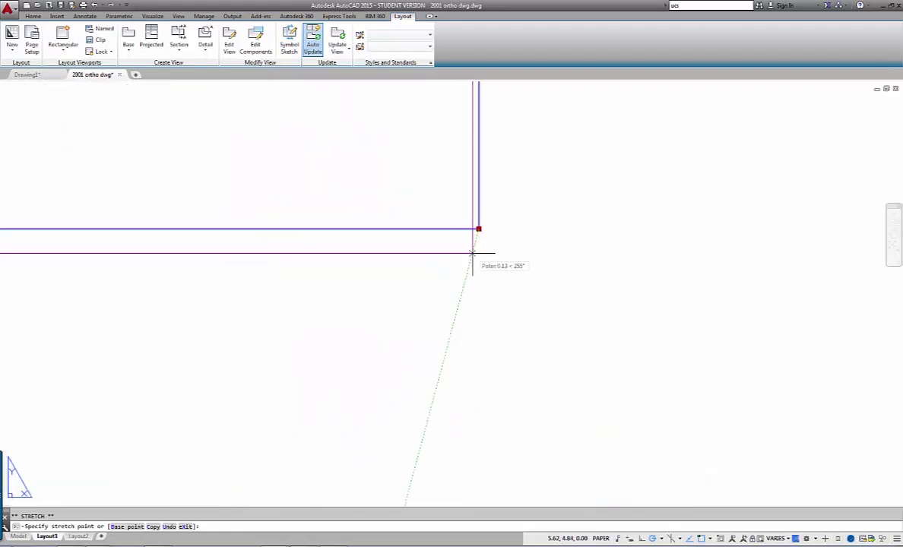
scroll(478, 255, "down", 5)
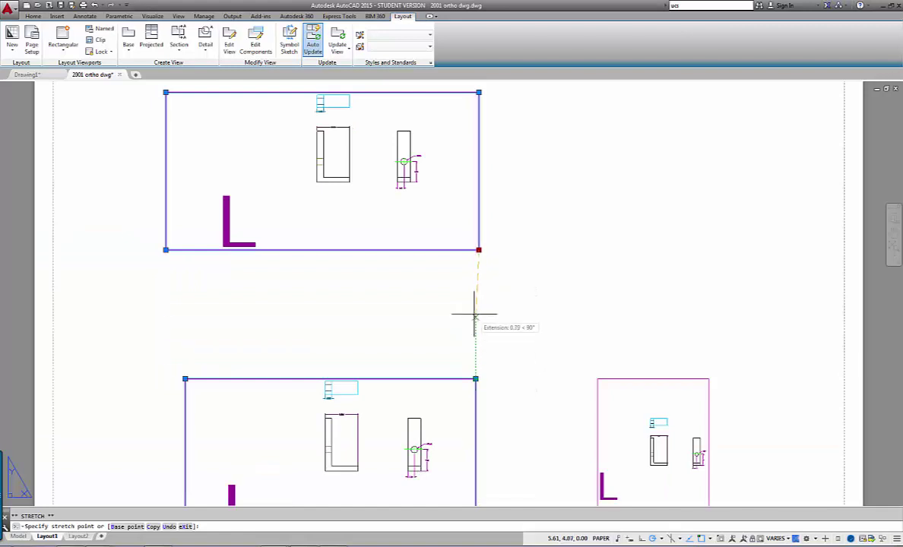
left_click(476, 275)
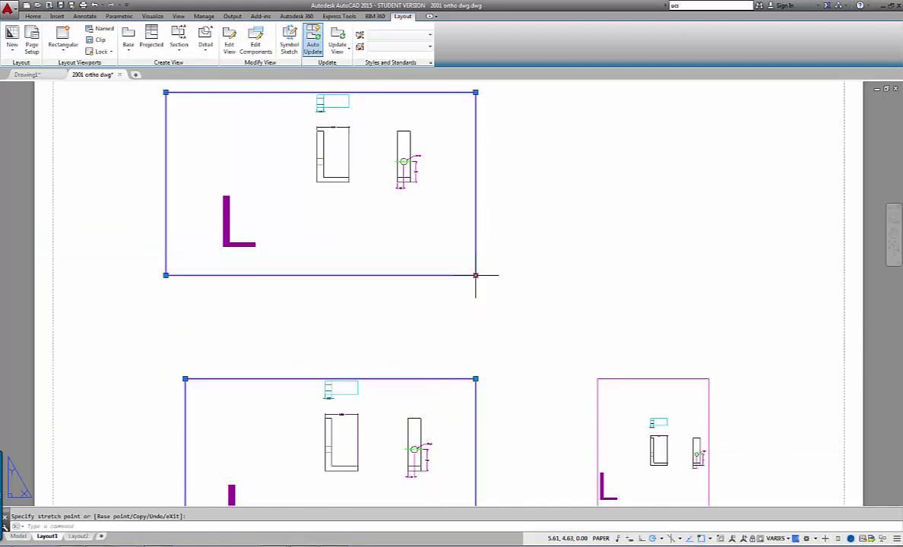
left_click(166, 275)
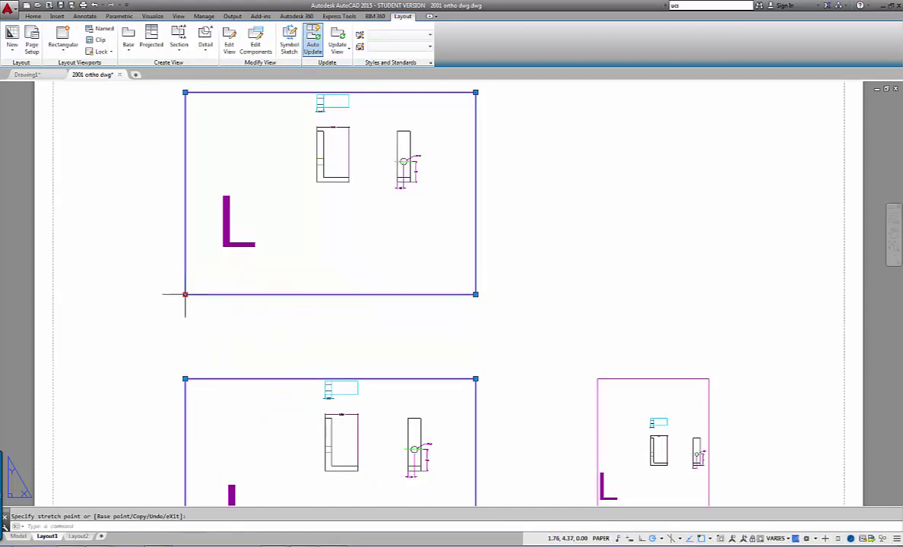
left_click(185, 236)
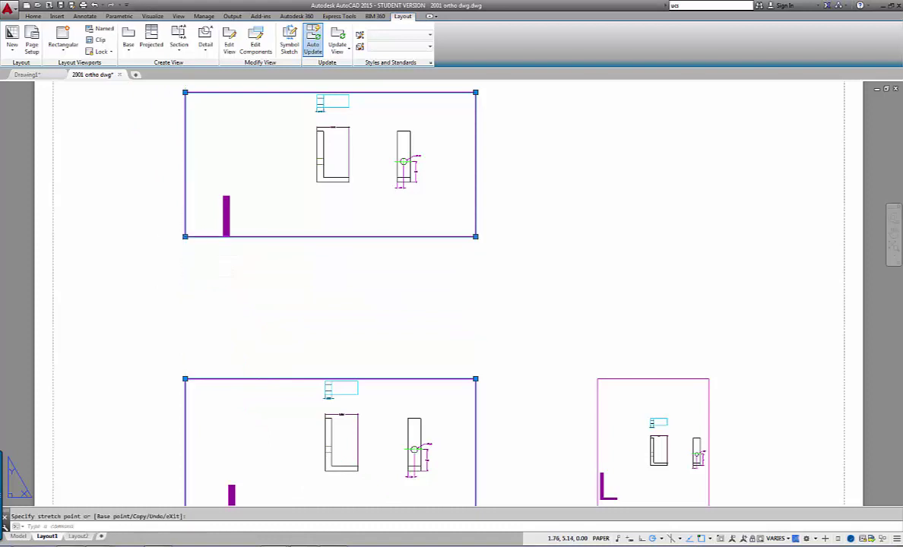
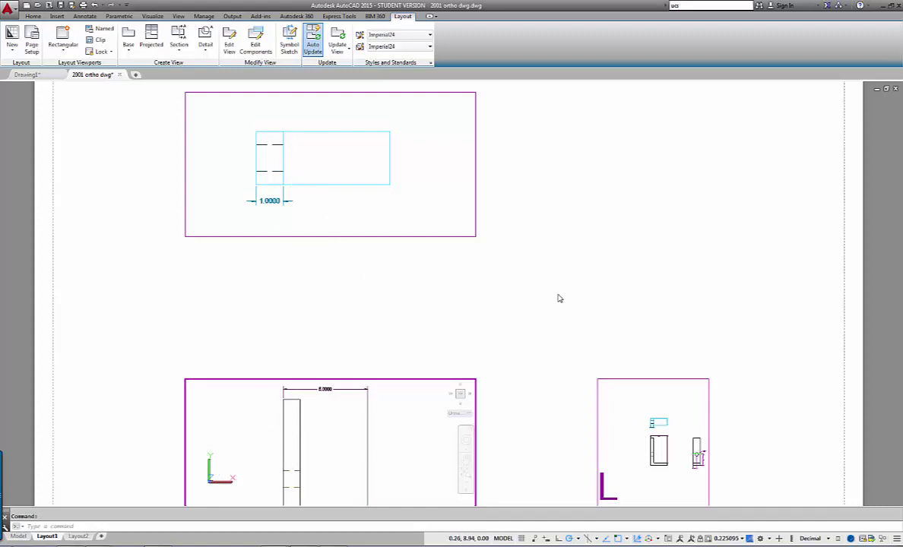
Frame the front view with its width dimension inside the lower-left viewport and return to paper space.
scroll(555, 302, "down", 1)
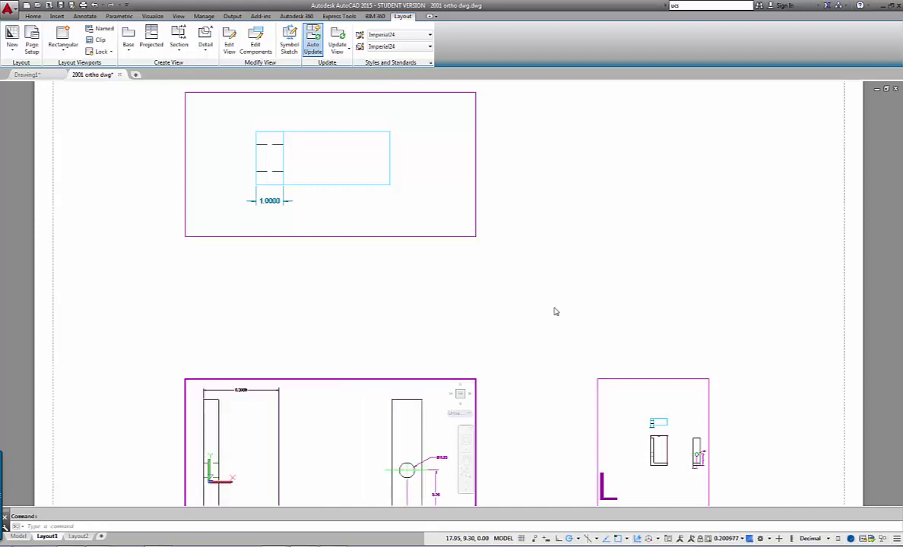
double_click(570, 312)
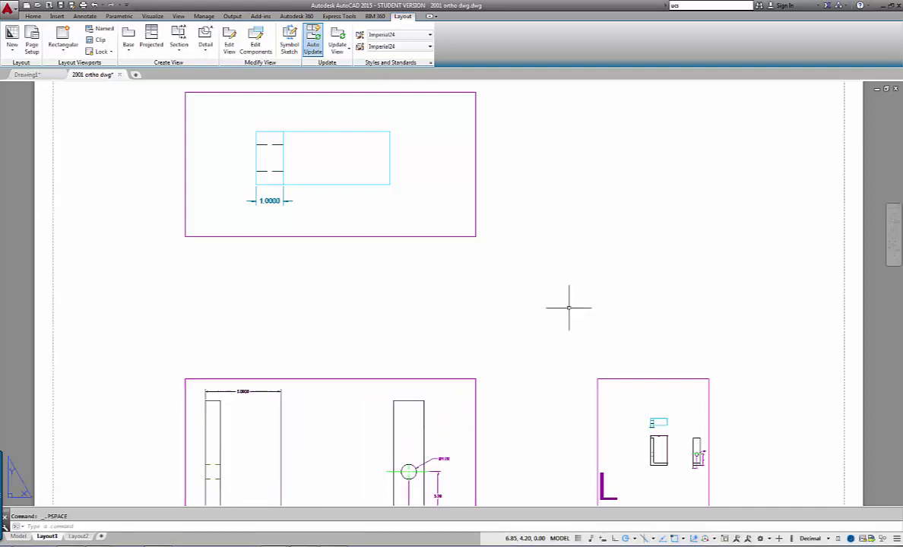
scroll(569, 312, "up", 2)
middle_click_drag(571, 316, 636, 259)
scroll(594, 241, "down", 4)
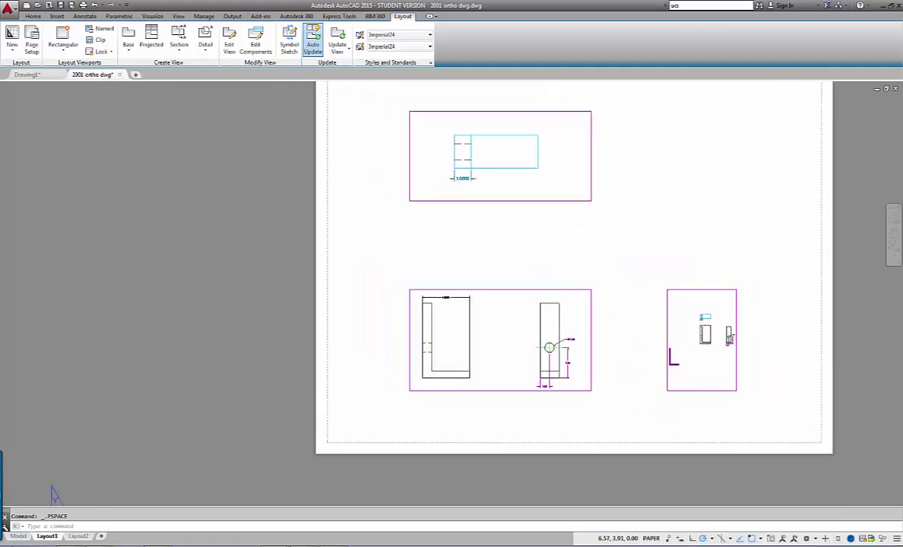
double_click(500, 328)
middle_click(500, 327)
scroll(499, 326, "down", 1)
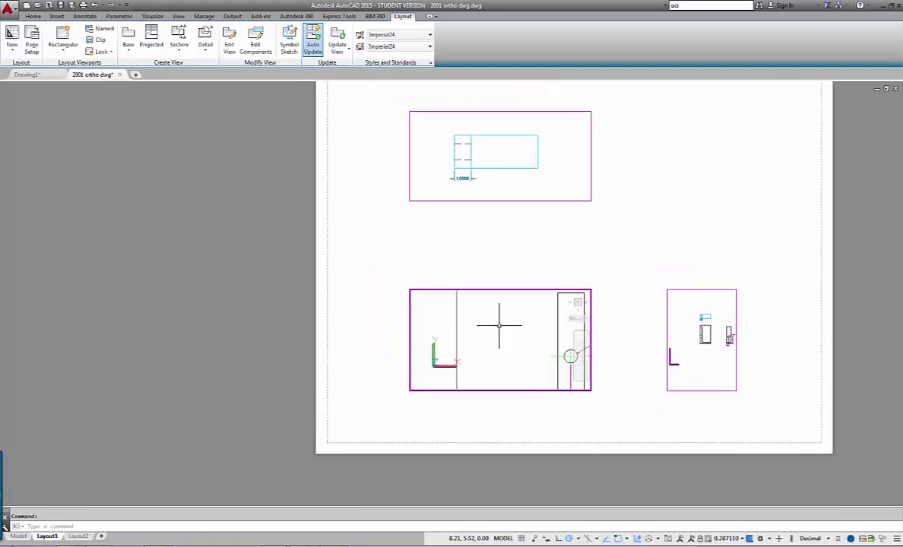
mouse_move(499, 327)
middle_mouse_down()
mouse_move(540, 322)
mouse_move(551, 335)
mouse_move(559, 327)
middle_mouse_up()
scroll(538, 322, "up", 3)
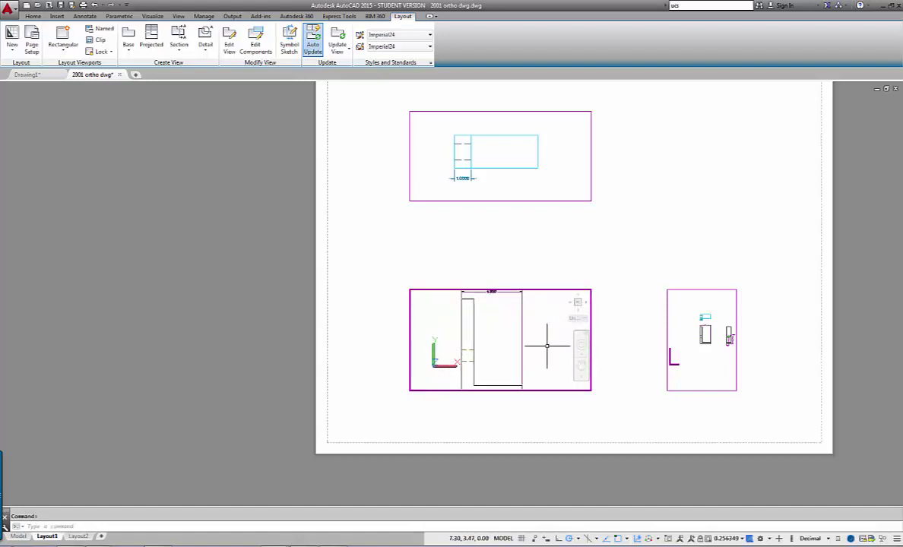
double_click(611, 264)
Stretch the front view viewport's upper edge upward by its corner to make the viewport taller.
left_click(586, 289)
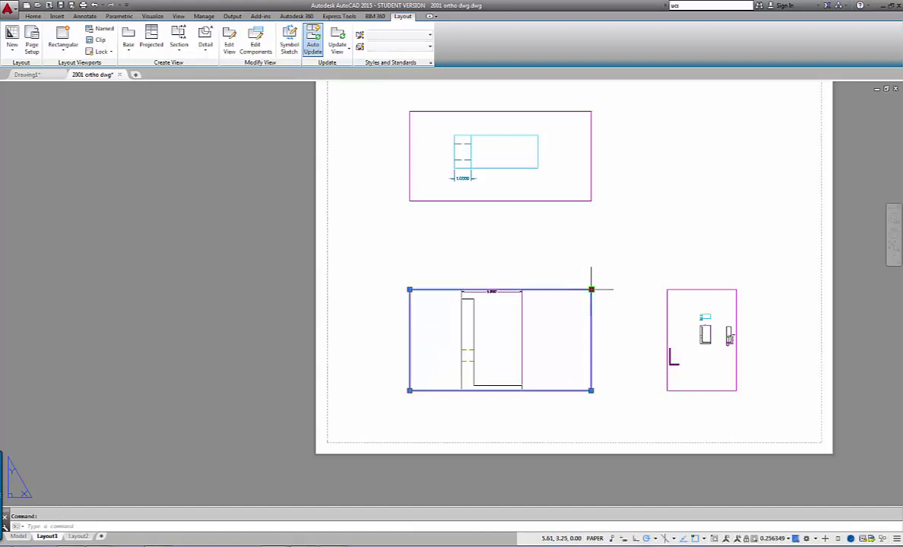
left_click(591, 289)
left_click(590, 250)
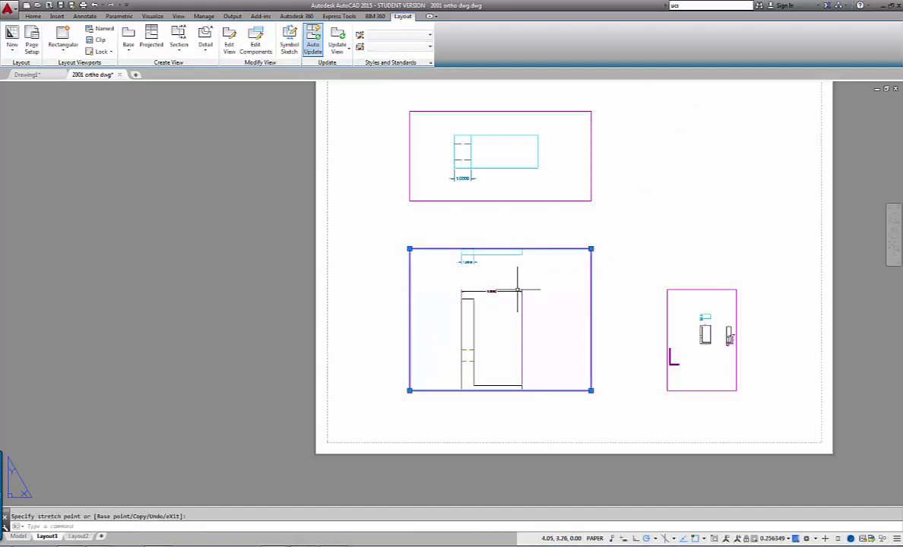
Pan the model inside the enlarged front viewport so only the front view shows, and return to paper space.
left_click(559, 294)
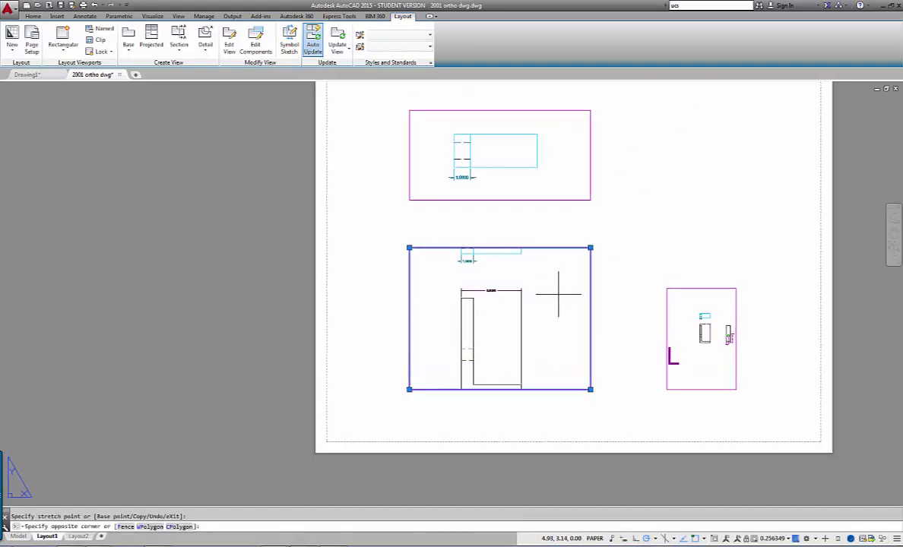
left_click(559, 295)
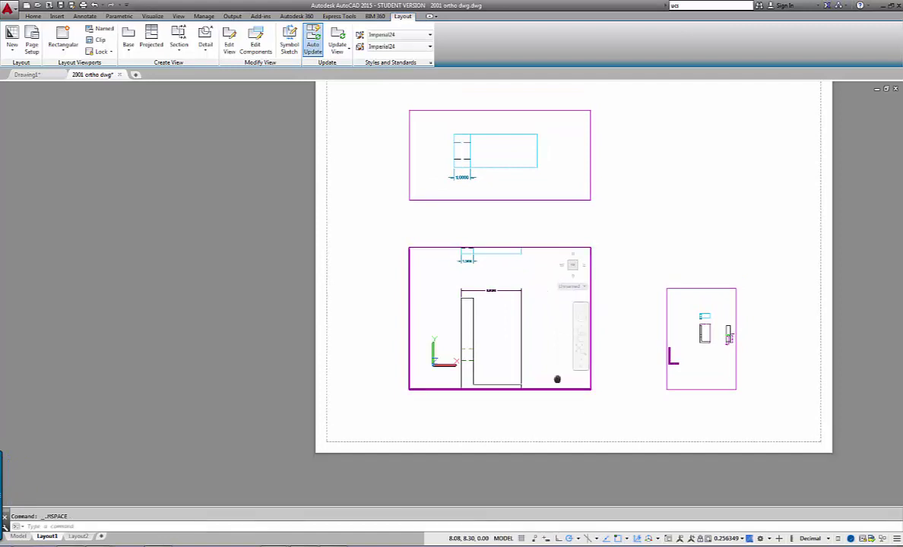
middle_click(536, 295)
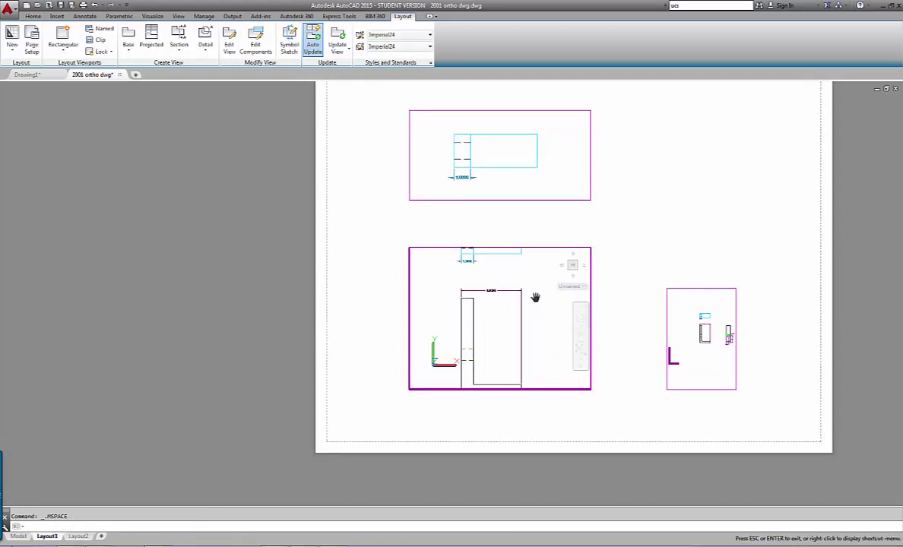
left_click_drag(537, 297, 538, 276)
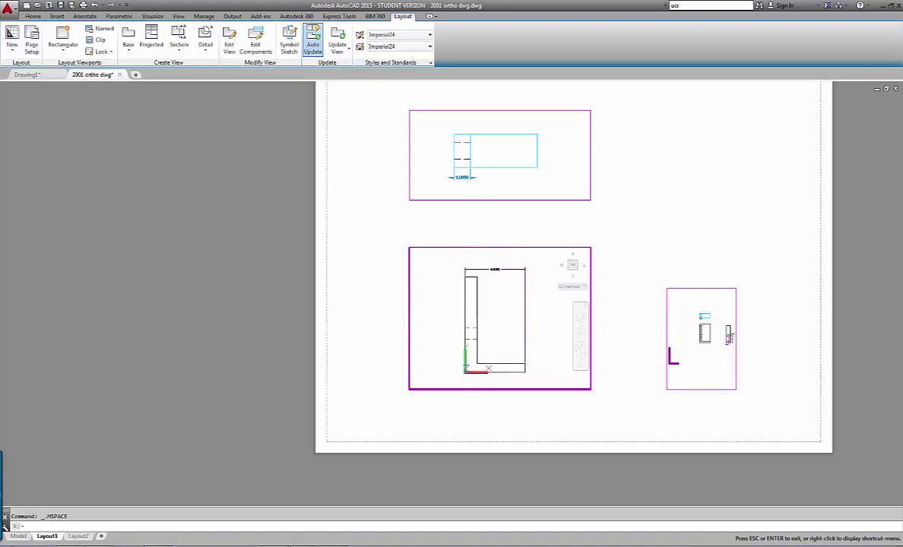
key("Escape")
double_click(623, 248)
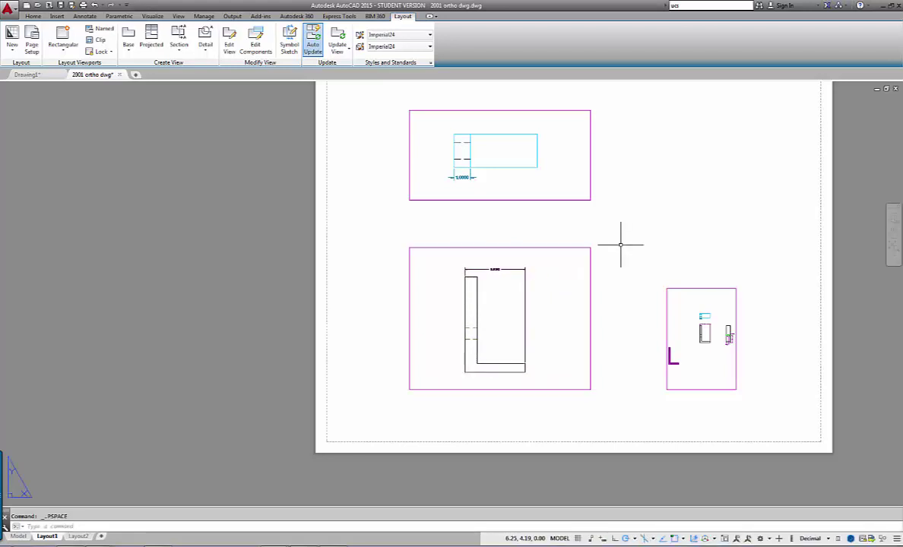
Stretch the narrow right viewport upward so its upper edge aligns with the front viewport's upper edge.
left_click(684, 289)
left_click(666, 288)
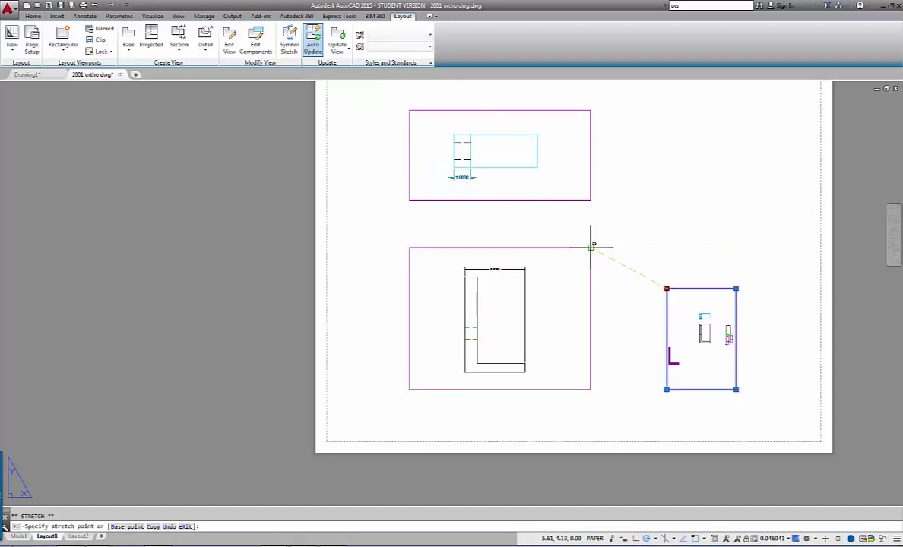
left_click(667, 247)
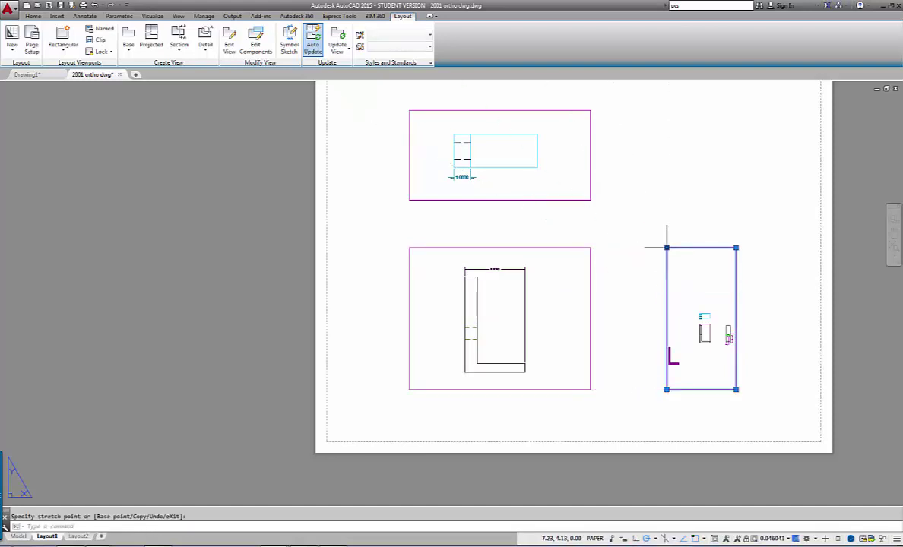
scroll(715, 332, "up", 1)
scroll(717, 329, "down", 1)
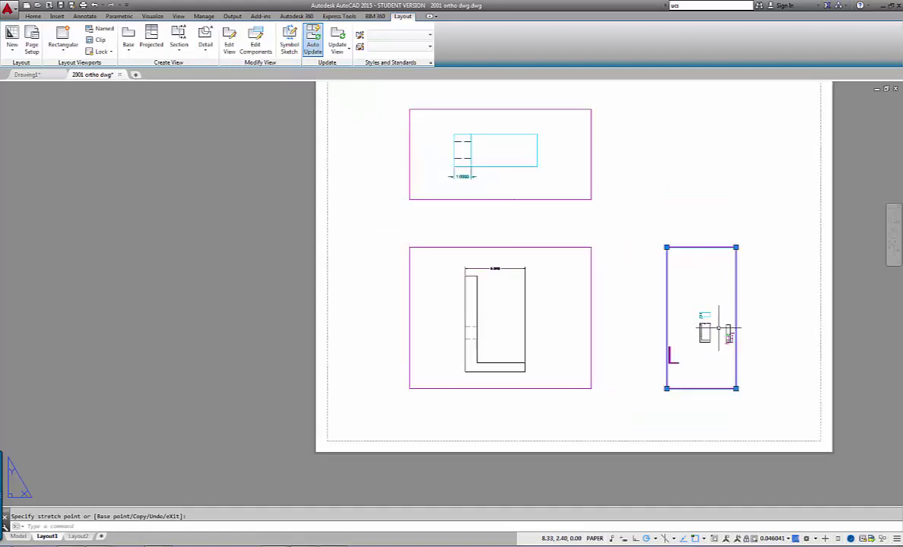
key("Escape")
Activate the narrow right viewport and frame the side view with its hole and dimensions inside it.
left_click(710, 288)
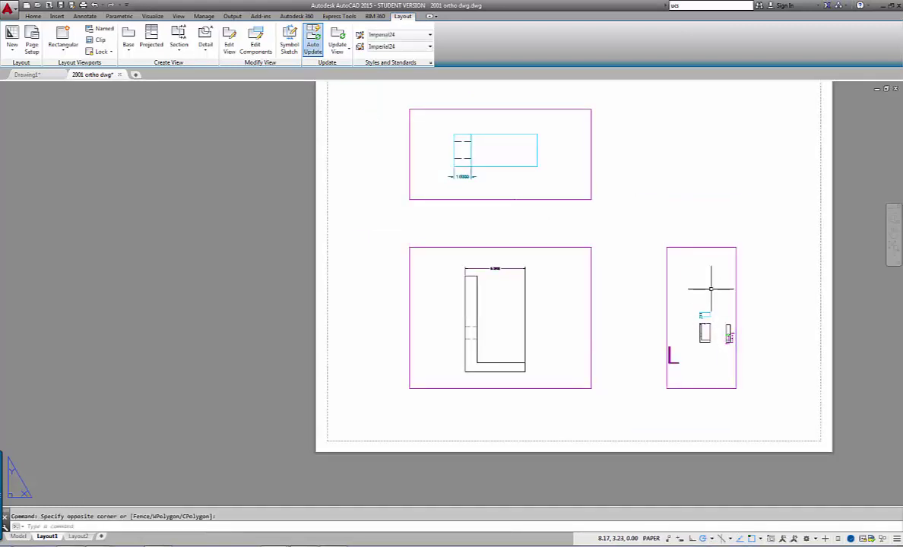
double_click(703, 296)
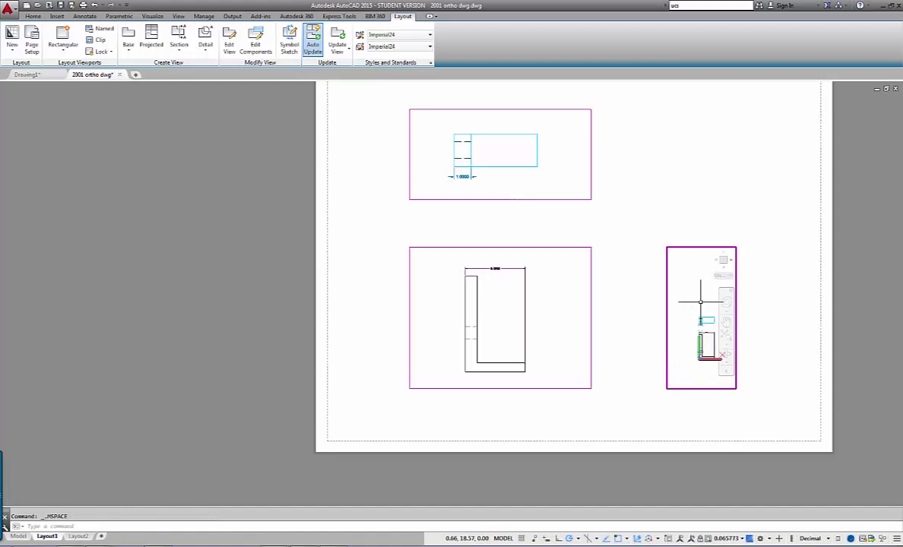
mouse_move(704, 298)
middle_mouse_down()
mouse_move(695, 304)
mouse_move(696, 334)
mouse_move(697, 311)
mouse_move(684, 334)
mouse_move(703, 334)
mouse_move(701, 319)
mouse_move(625, 248)
middle_mouse_up()
key("Escape")
key("Escape")
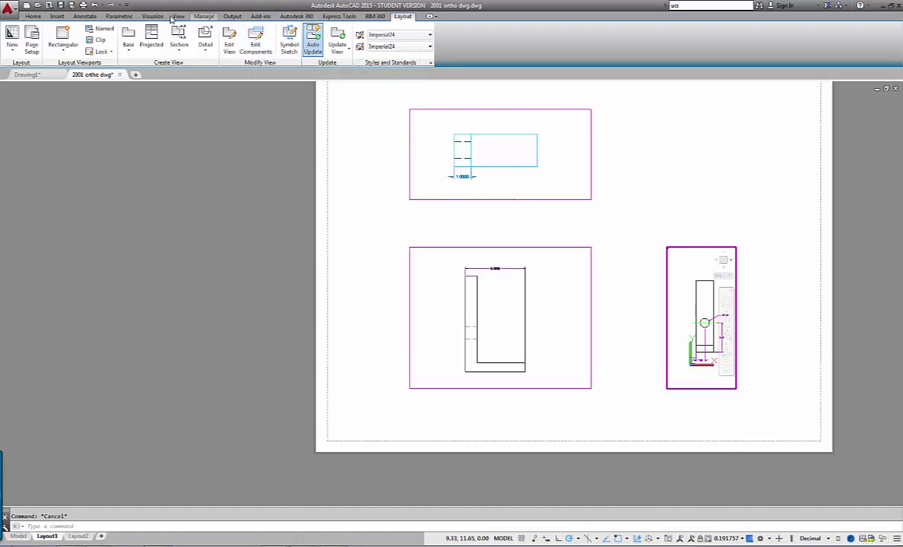
Activate the top view viewport and open the Layer Properties Manager.
left_click(32, 16)
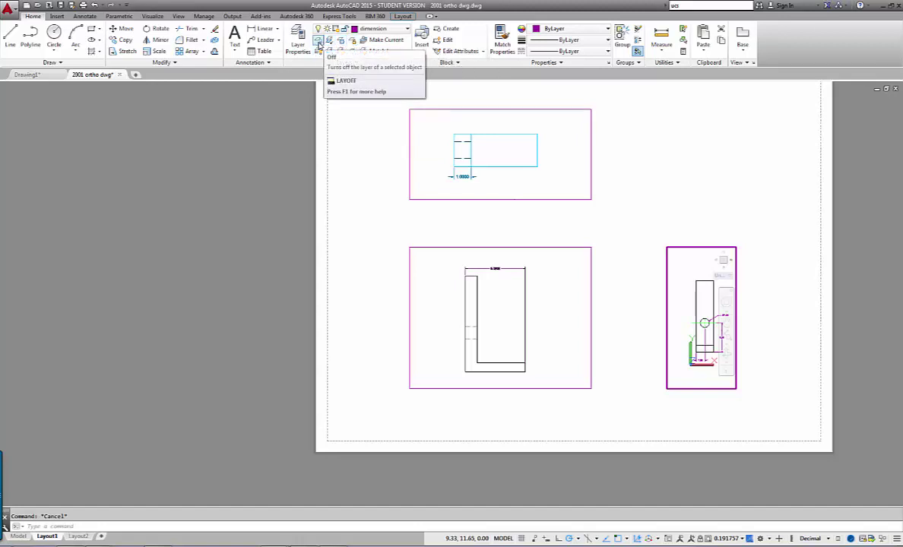
left_click(346, 61)
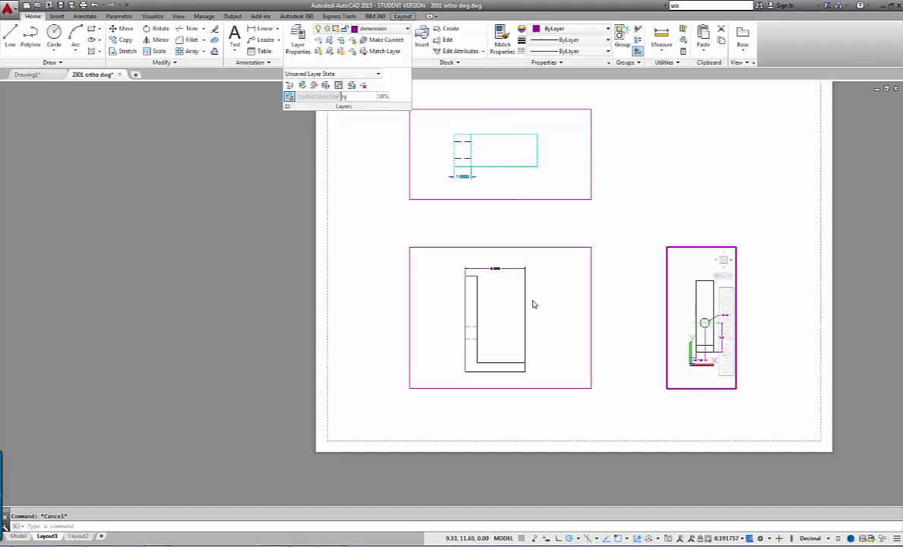
left_click(568, 169)
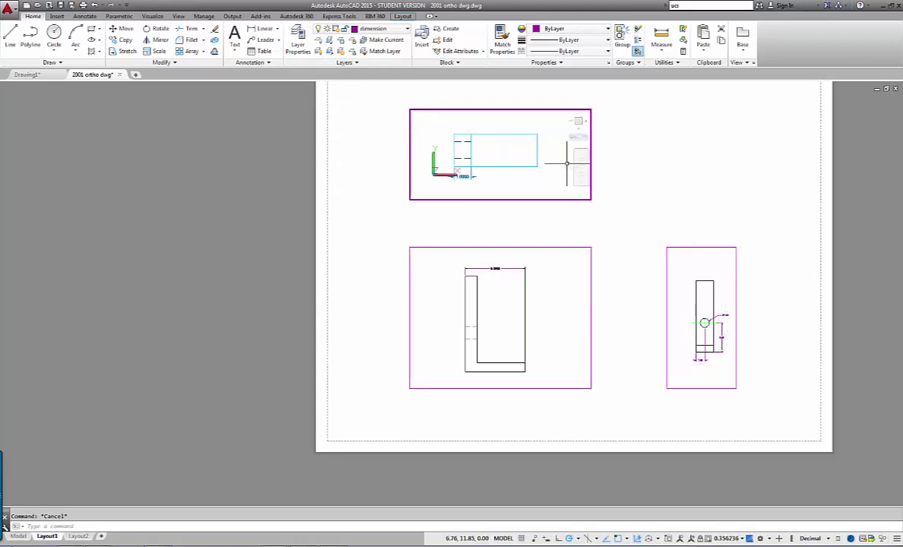
left_click(344, 62)
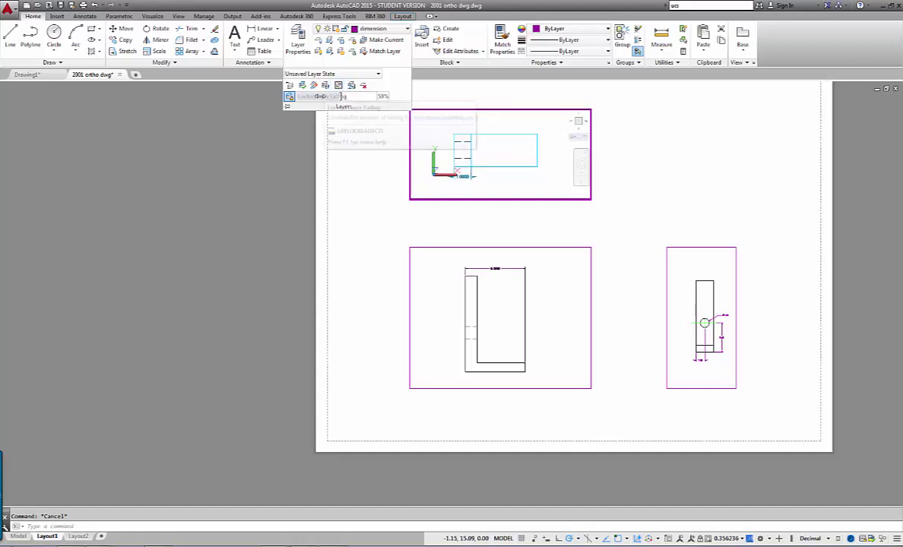
left_click(298, 42)
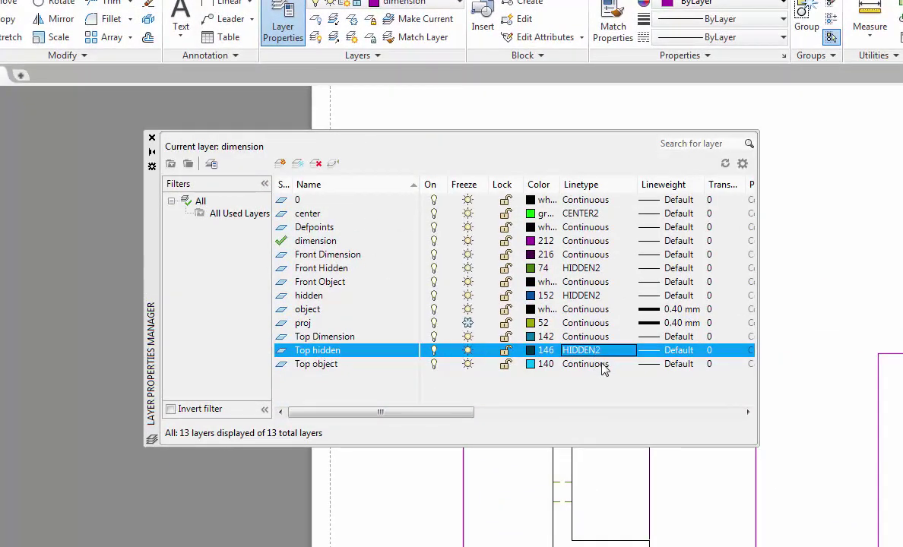
Widen the viewport override columns, freeze layers 0 through proj in the top viewport only, and close the layer manager.
left_click_drag(439, 412, 634, 413)
left_click(305, 325)
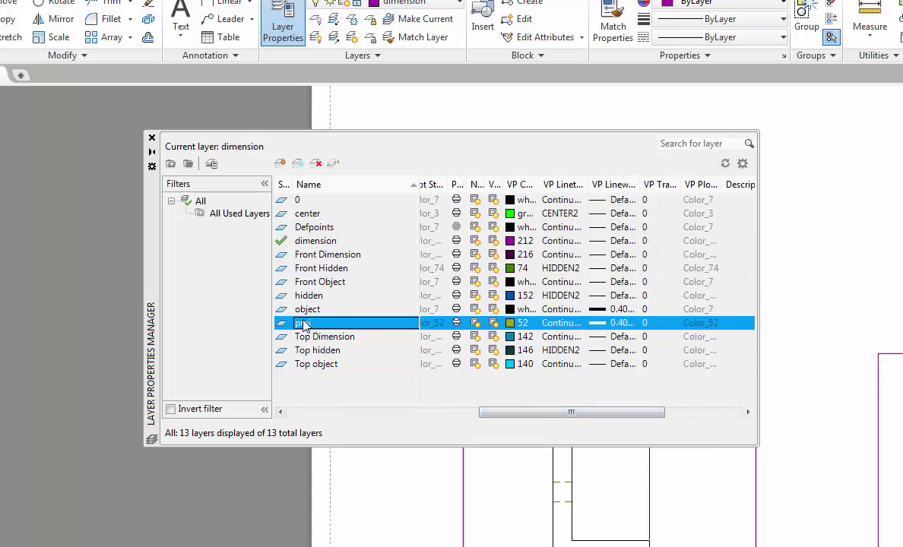
left_click(308, 203, "shift")
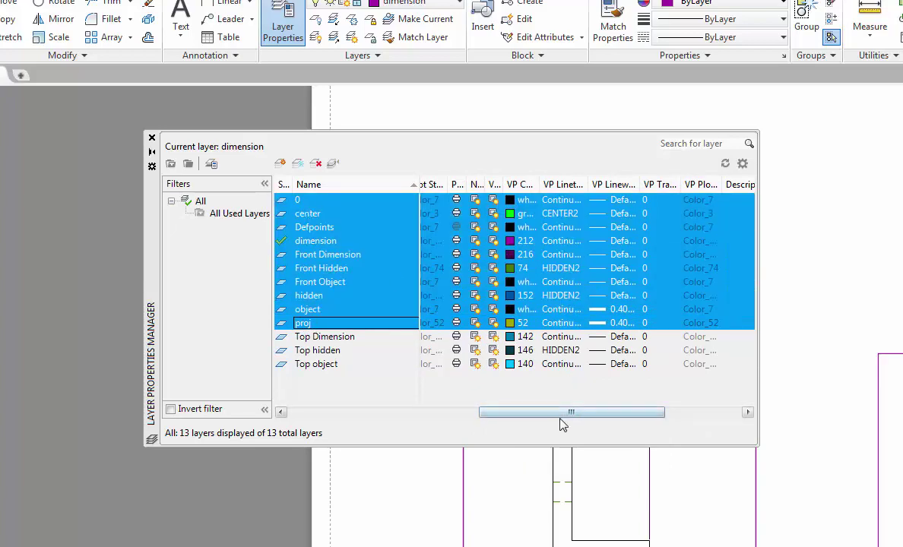
left_click_drag(583, 413, 660, 416)
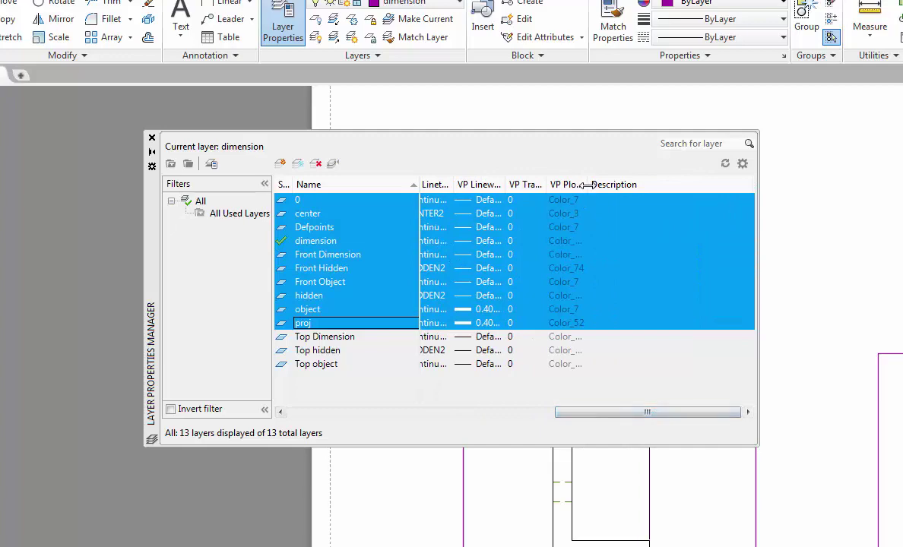
left_click_drag(590, 185, 655, 185)
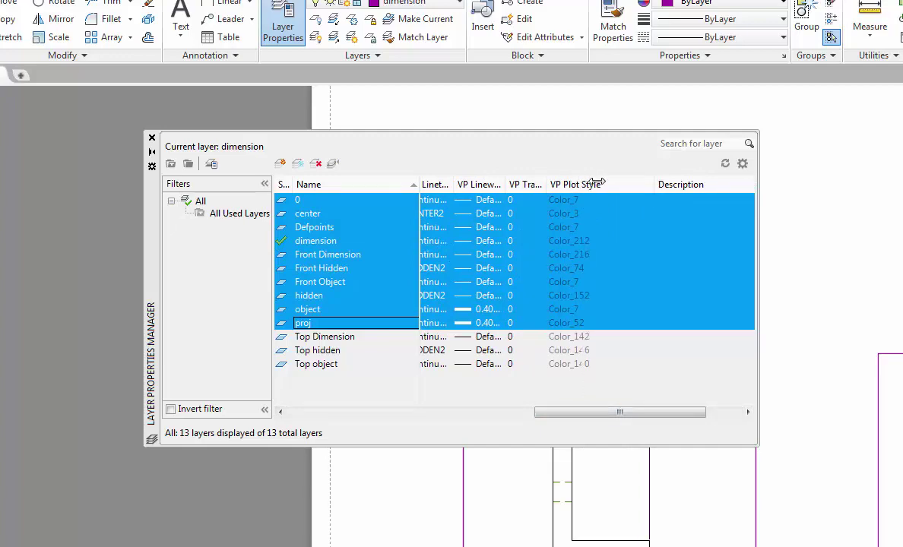
double_click(547, 184)
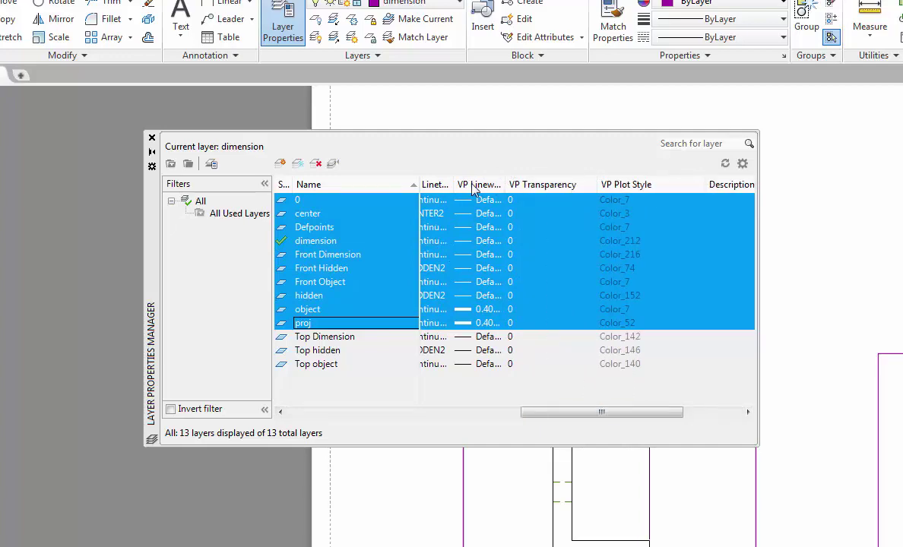
left_click_drag(507, 185, 544, 184)
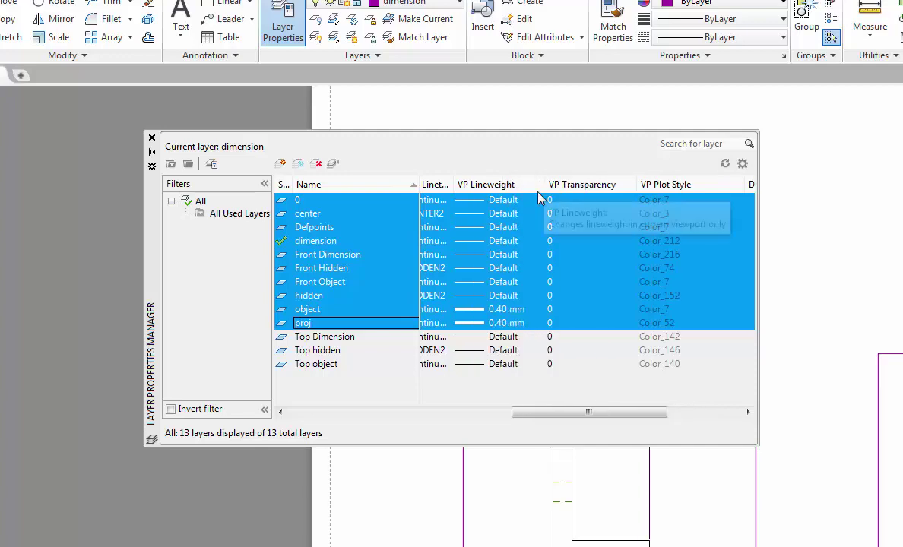
left_click_drag(585, 412, 509, 413)
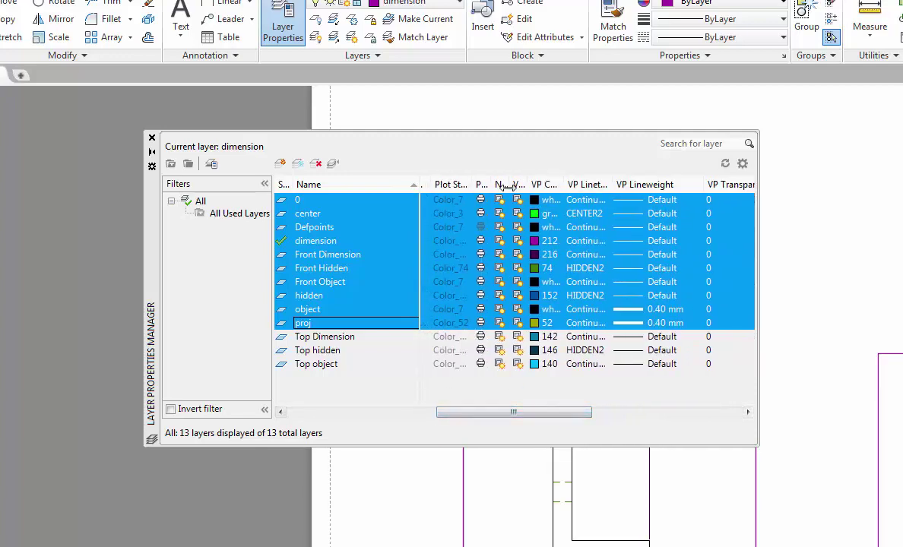
left_click_drag(525, 185, 578, 184)
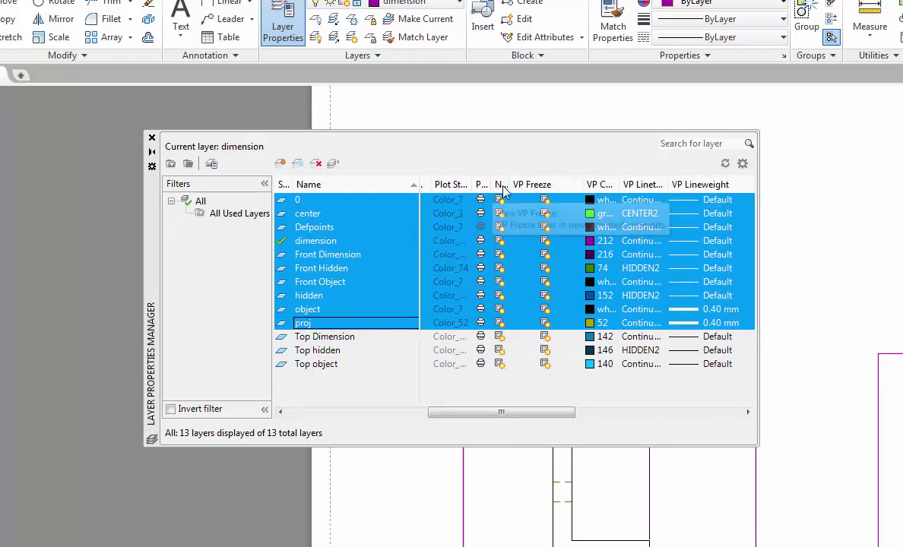
left_click_drag(536, 181, 532, 183)
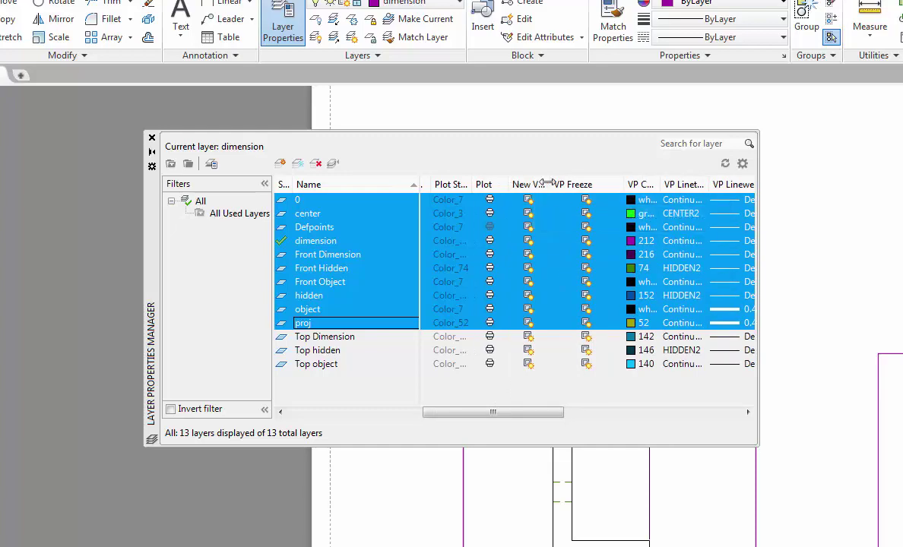
left_click_drag(547, 183, 569, 184)
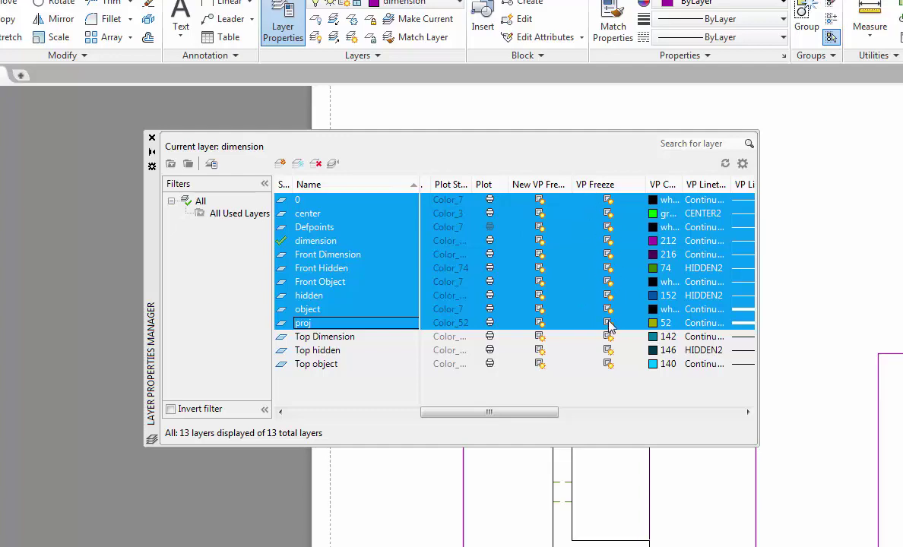
left_click(609, 200)
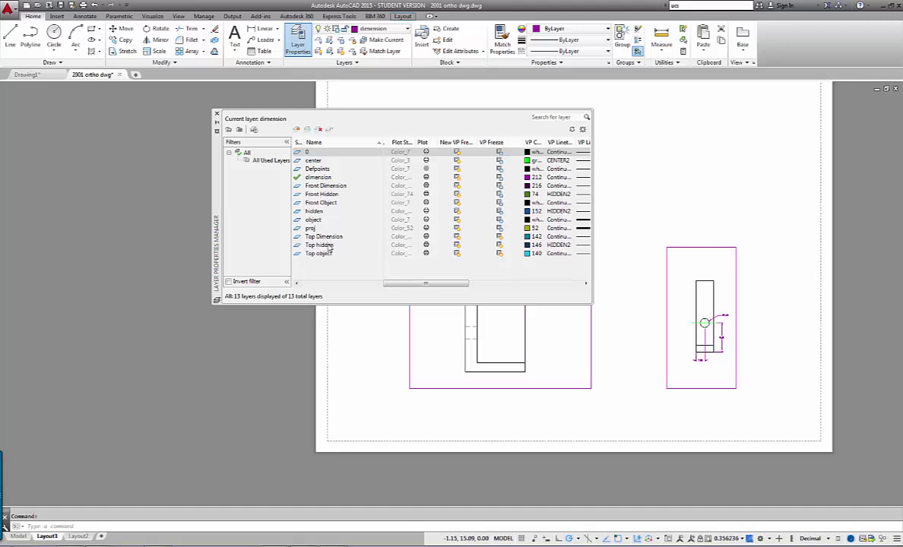
left_click(217, 114)
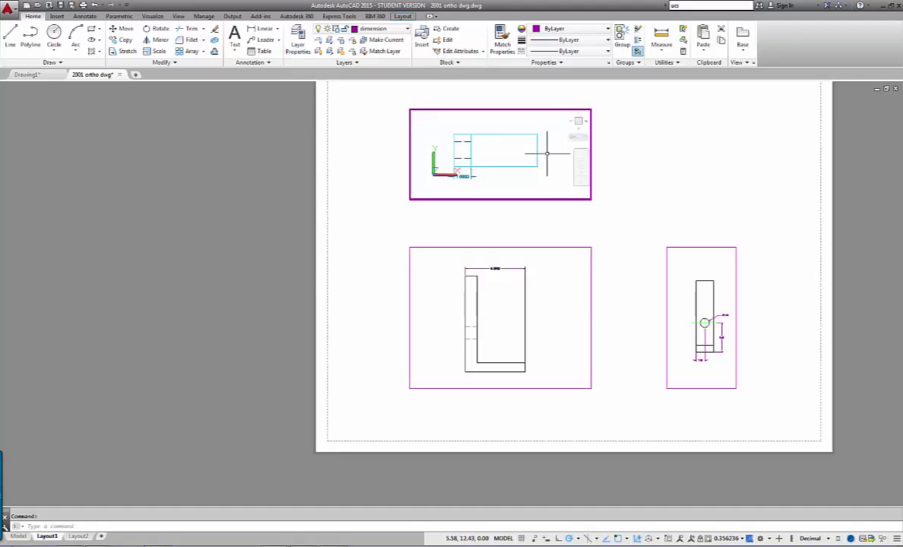
Zoom out inside the top viewport and pan the top view to the viewport's upper middle.
scroll(546, 154, "down", 6)
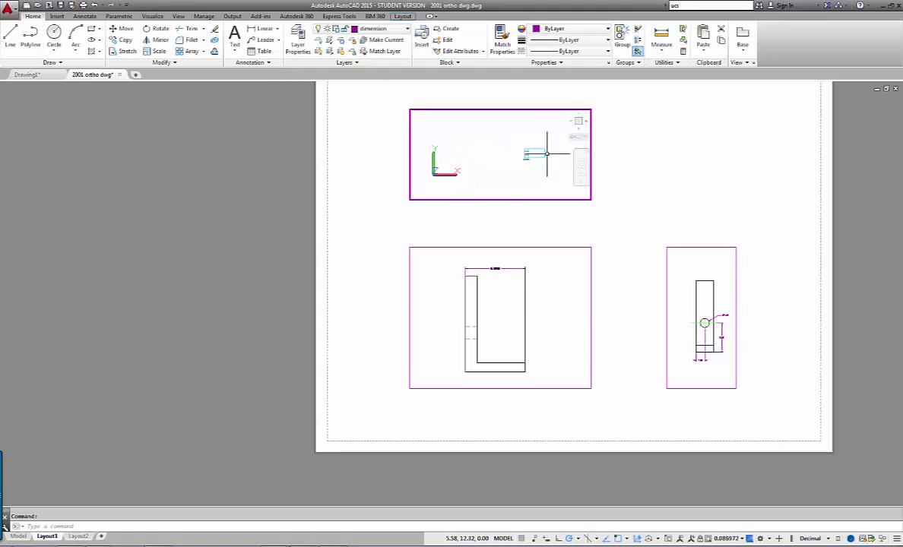
type("p")
key("Return")
mouse_move(540, 153)
left_mouse_down()
mouse_move(469, 128)
mouse_move(446, 136)
mouse_move(509, 137)
left_mouse_up()
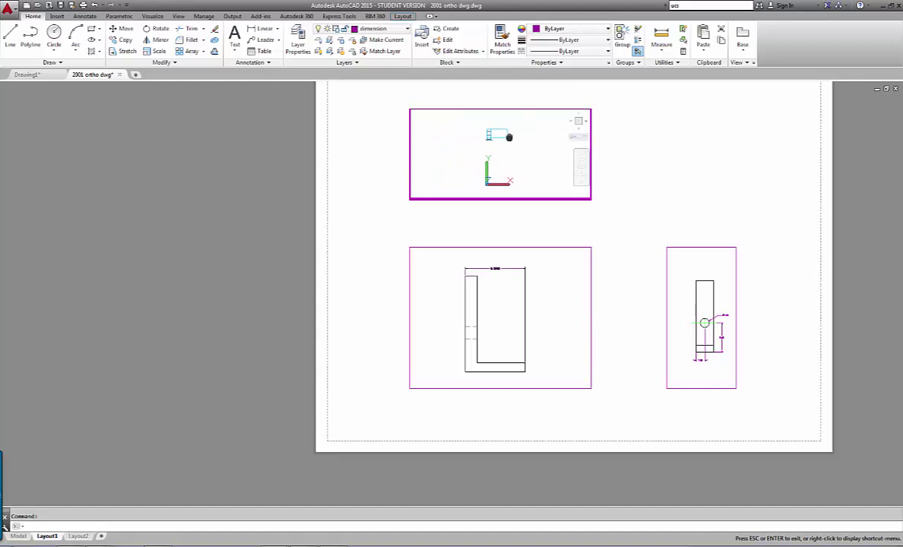
key("Escape")
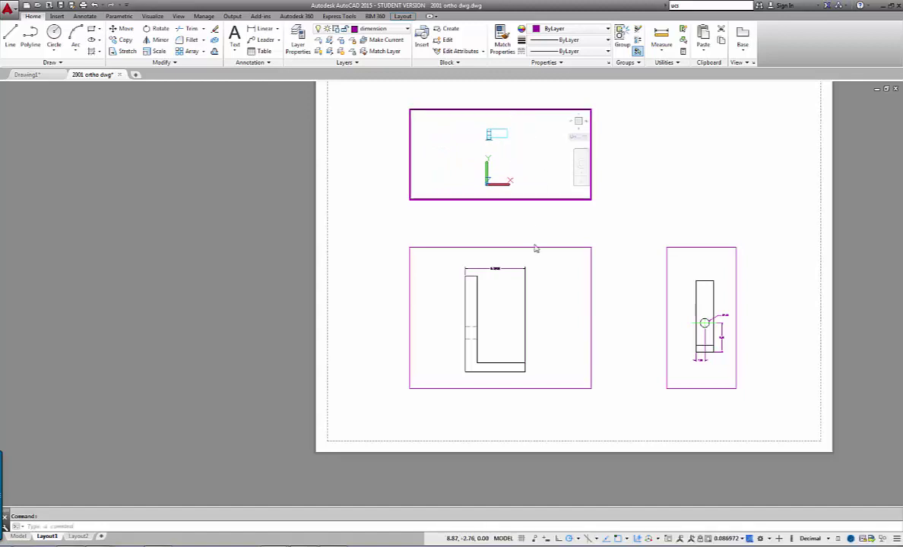
Activate the front viewport, zoom out to show all the views, and pan the front view directly beneath the top view.
left_click(551, 288)
scroll(548, 282, "down", 3)
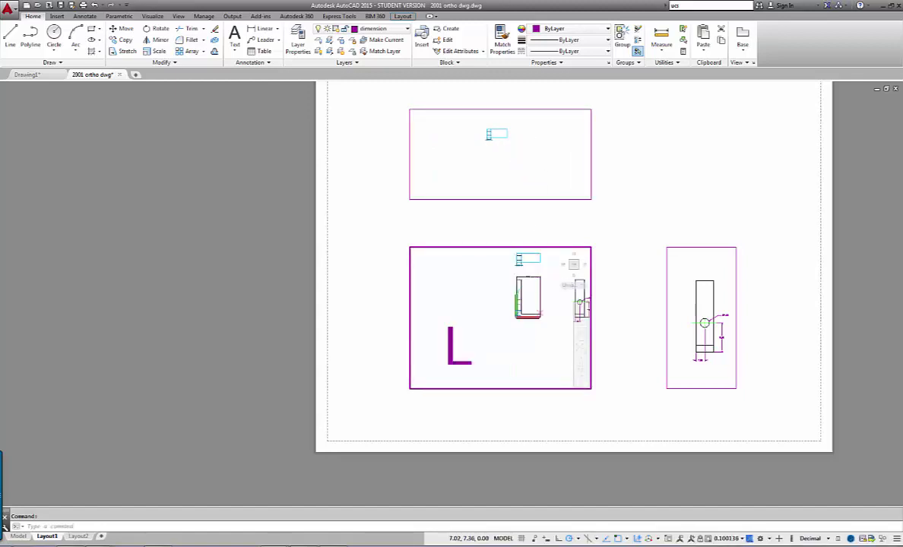
mouse_move(541, 286)
left_mouse_down()
mouse_move(501, 294)
mouse_move(502, 308)
mouse_move(532, 296)
mouse_move(503, 291)
left_mouse_up()
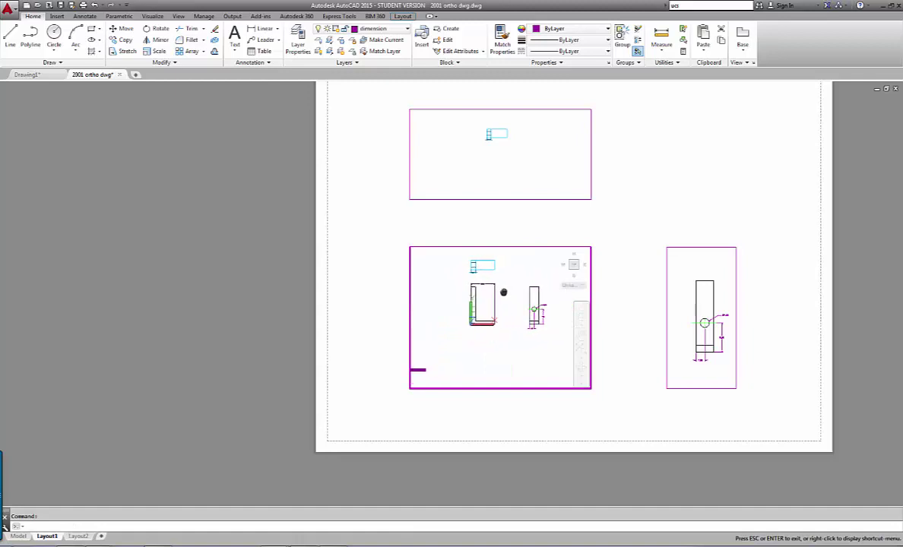
key("Escape")
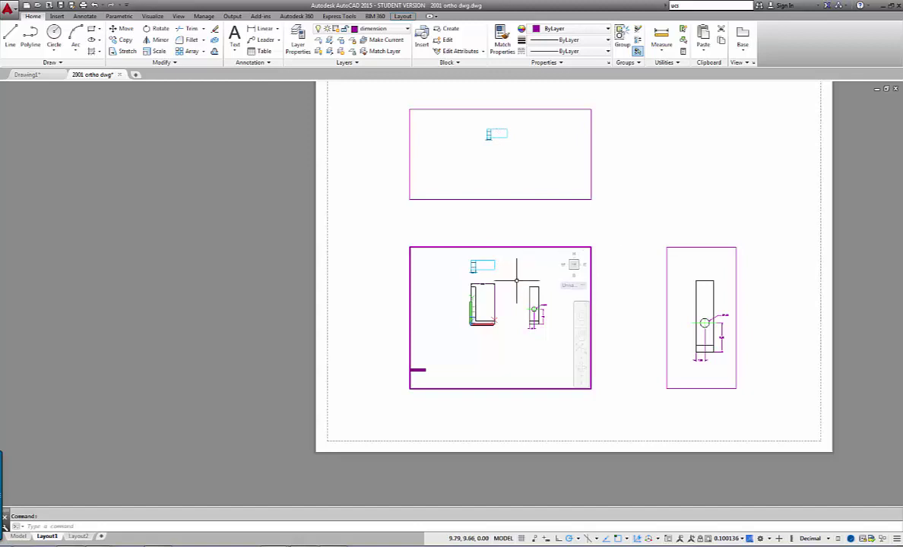
type("p")
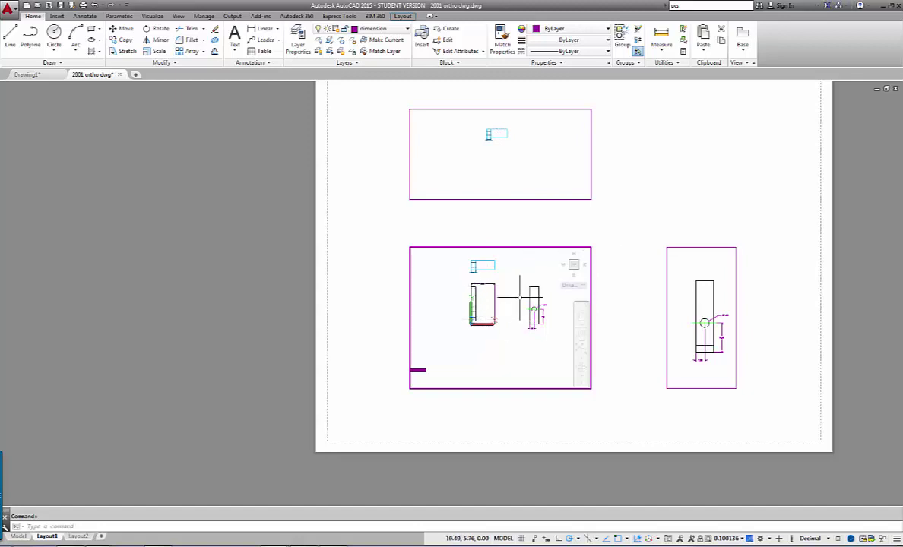
key("Return")
left_click_drag(519, 300, 535, 300)
key("Escape")
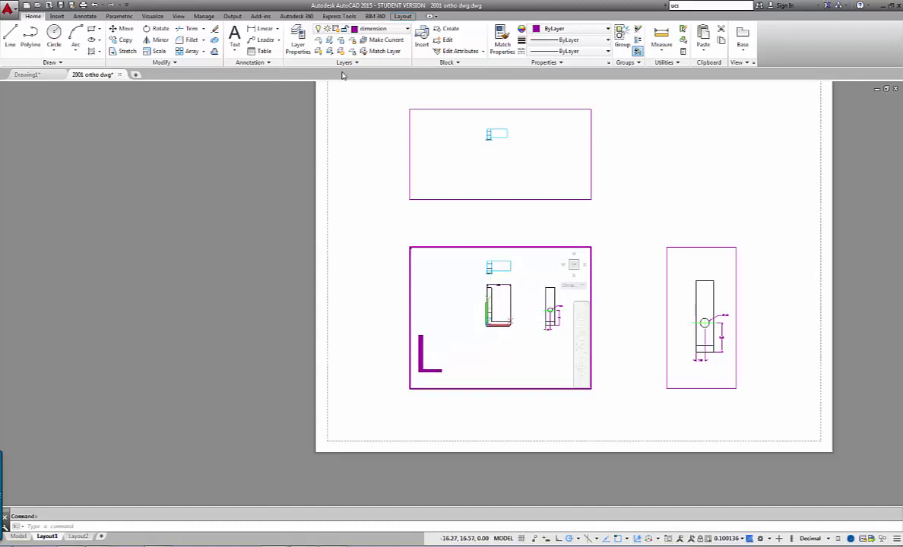
Freeze every layer except Front Dimension, Front Hidden and Front Object in the front viewport, and move the layer manager clear of the viewports.
left_click(298, 38)
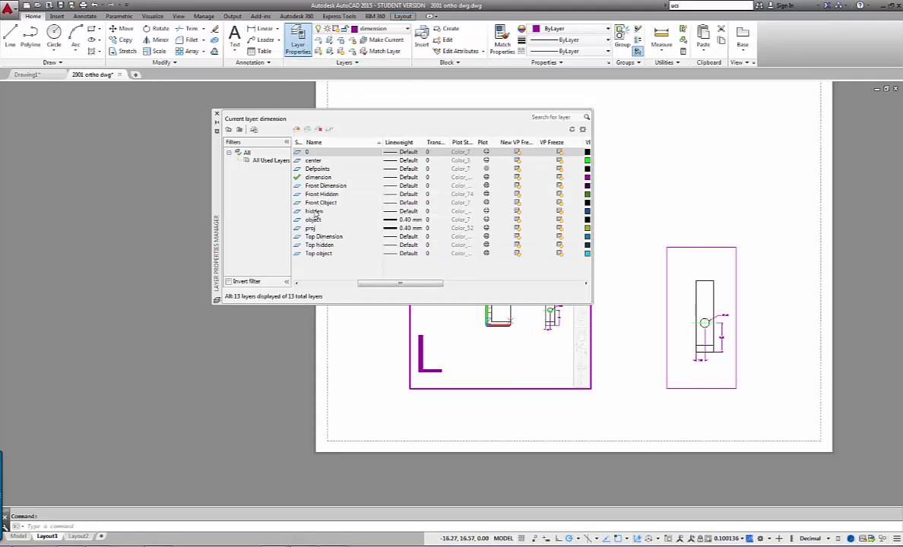
left_click(313, 212)
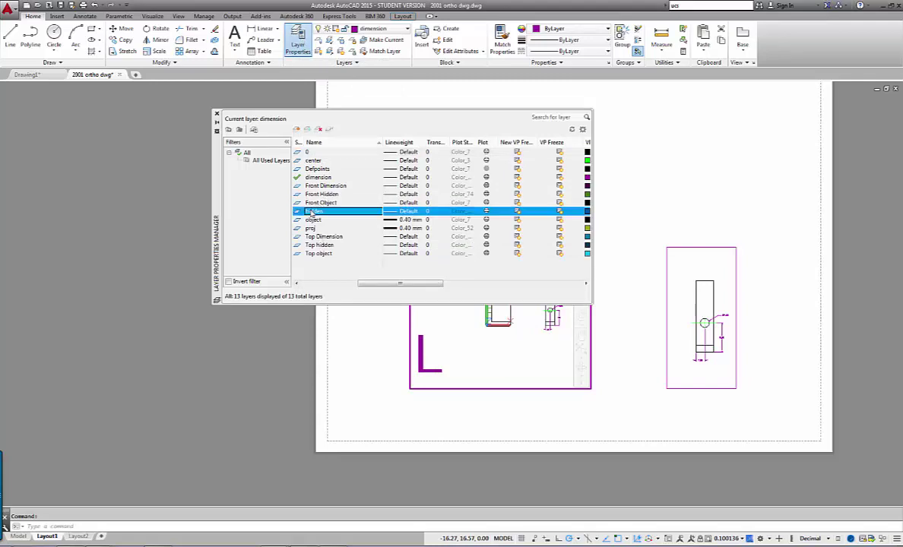
left_click(320, 255, "shift")
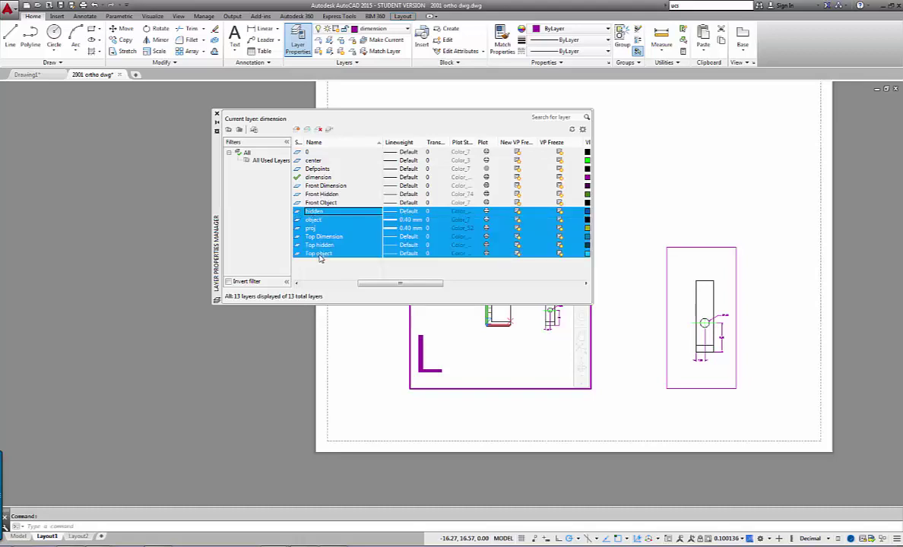
left_click(315, 179, "ctrl")
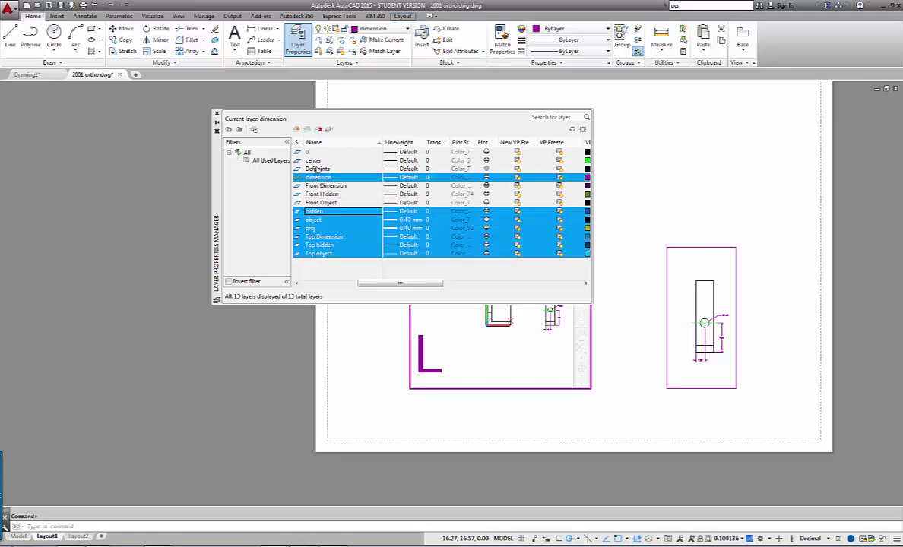
left_click(316, 168, "ctrl")
left_click(314, 160, "ctrl")
left_click(314, 153, "ctrl")
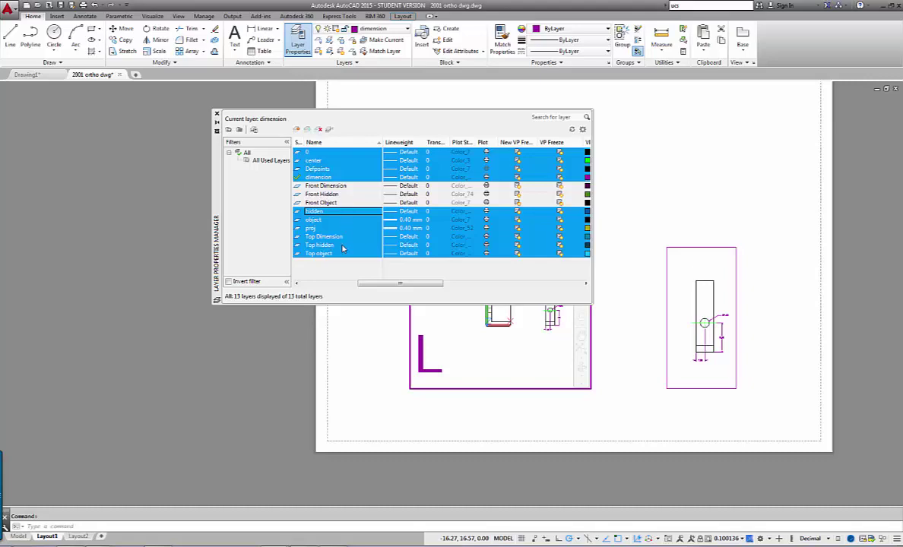
left_click(560, 153)
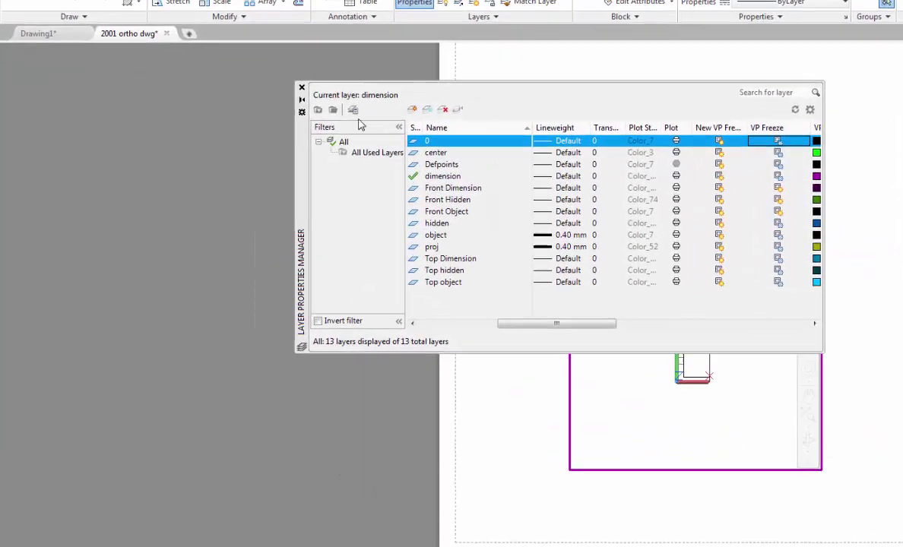
mouse_move(348, 163)
left_mouse_down()
mouse_move(353, 216)
mouse_move(103, 334)
mouse_move(25, 302)
mouse_move(78, 304)
mouse_move(85, 393)
mouse_move(66, 400)
left_mouse_up()
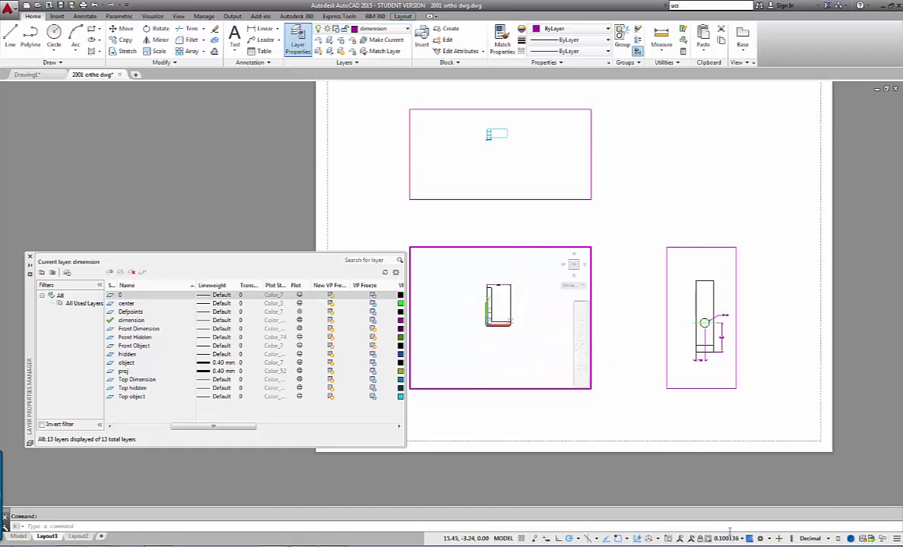
Set the front viewport's scale to 1:5 and pan the front view to the middle of the viewport.
left_click(742, 538)
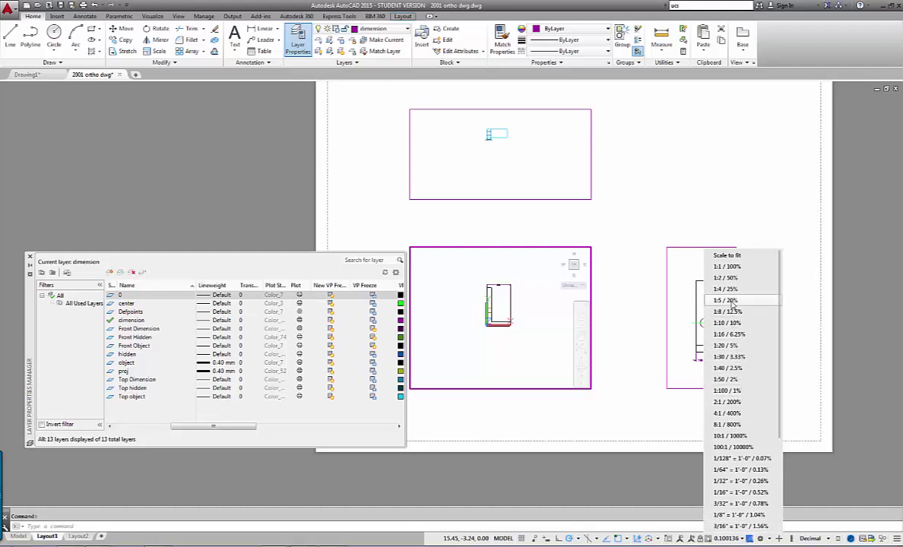
left_click(729, 312)
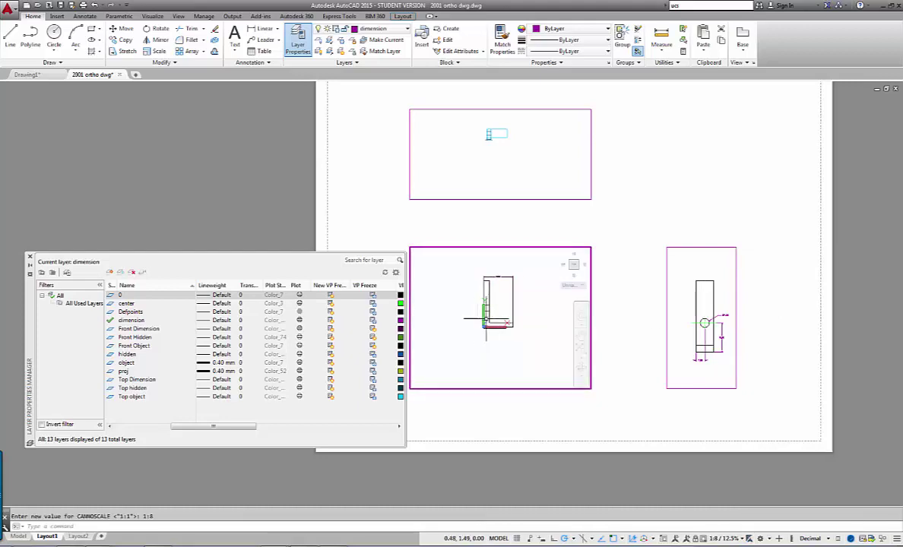
left_click(743, 538)
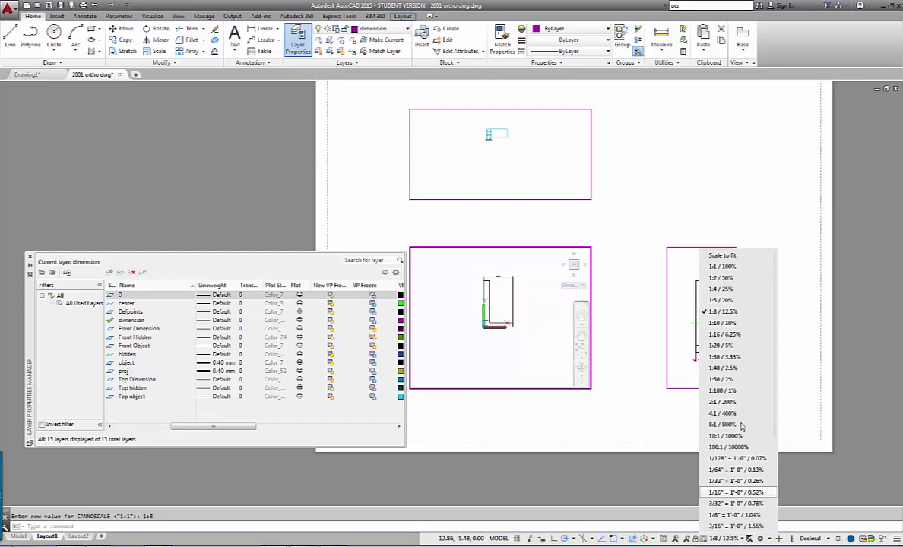
left_click(717, 304)
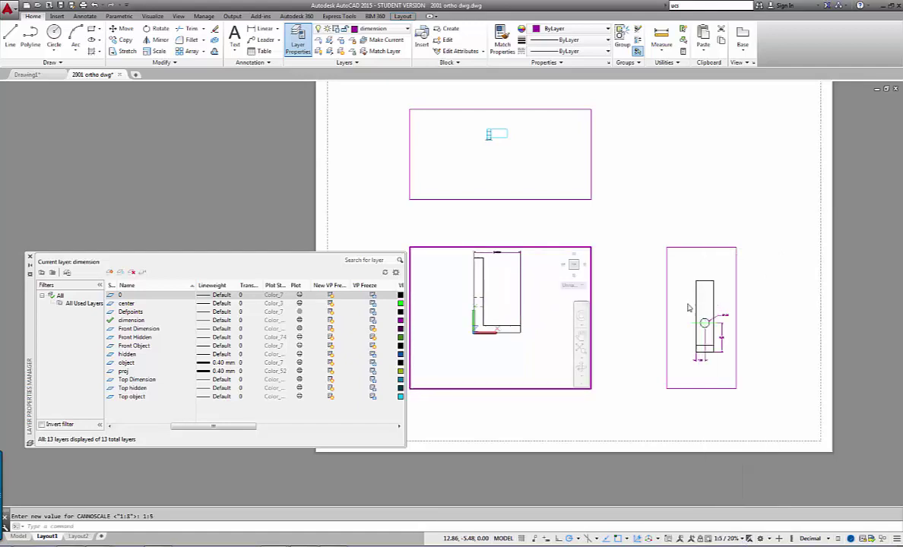
middle_click_drag(521, 296, 531, 296)
left_click_drag(531, 296, 535, 322)
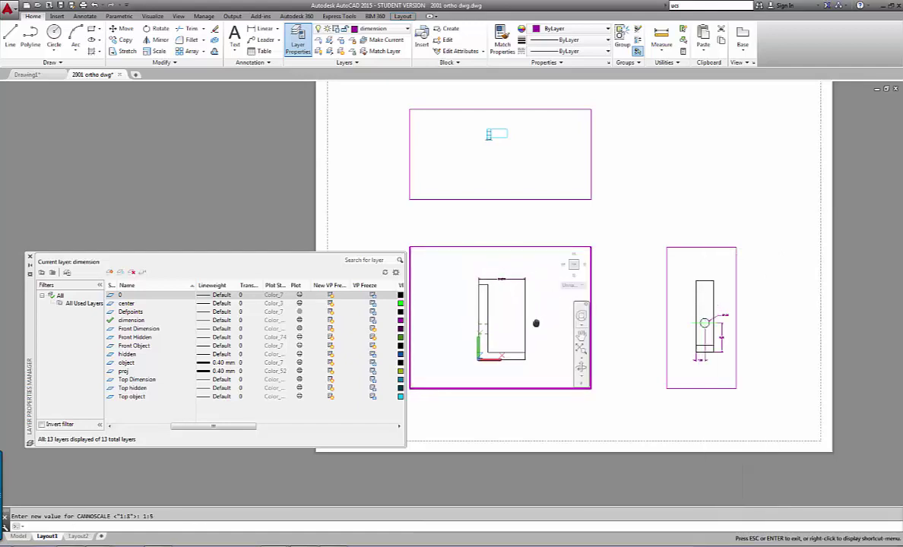
key("Escape")
Activate the top viewport, set its scale to 1:5 and pan the top view roughly above the front view.
left_click(514, 160)
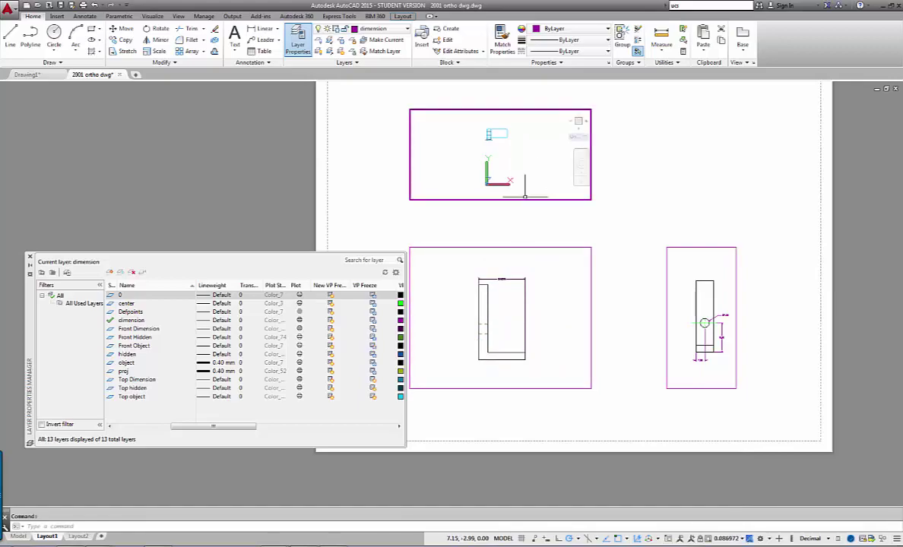
left_click(734, 538)
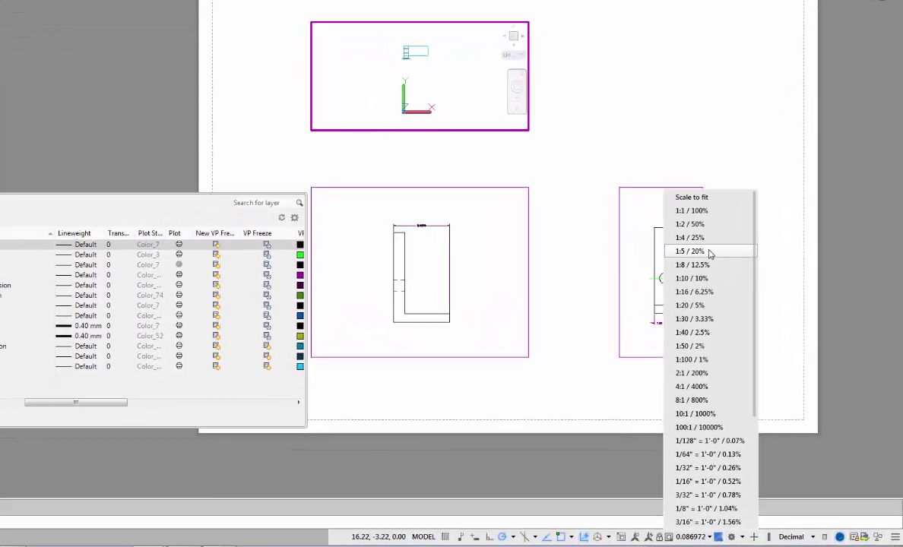
left_click(710, 251)
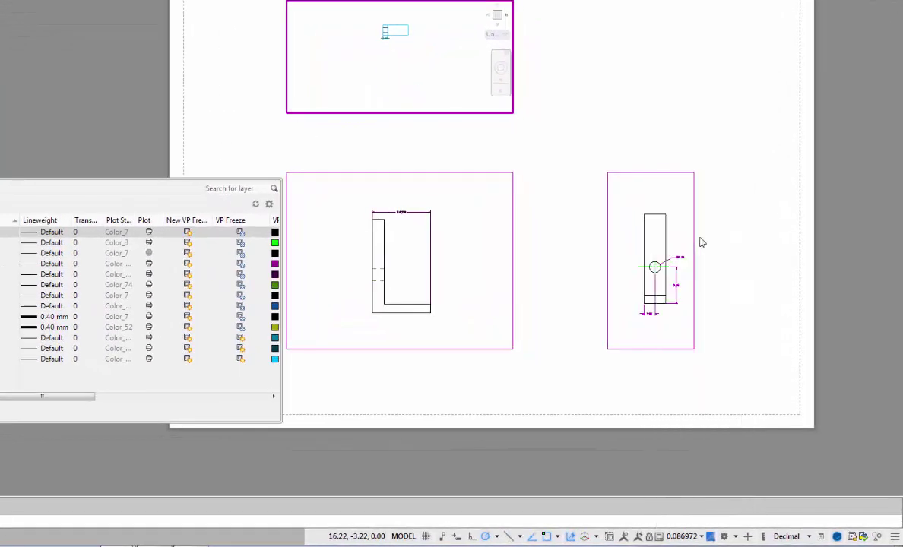
left_click_drag(403, 40, 412, 89)
key("Escape")
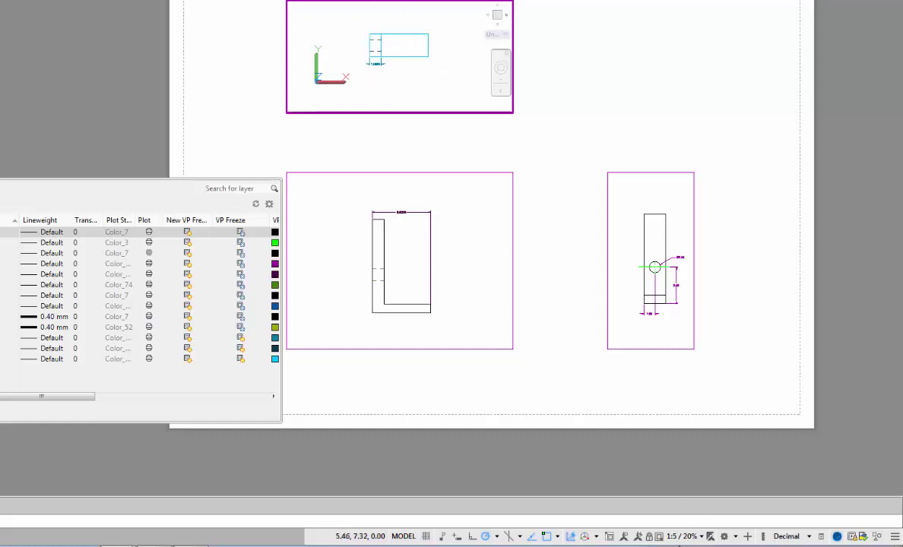
left_click(702, 537)
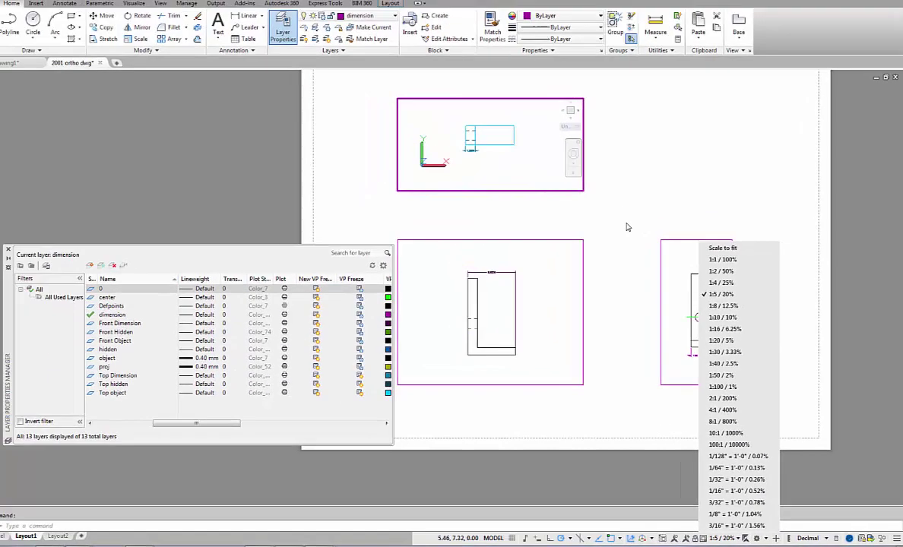
left_click(591, 189)
Switch to paper space and draw a vertical guide line from the front view's upper-left corner up past the top viewport.
double_click(620, 239)
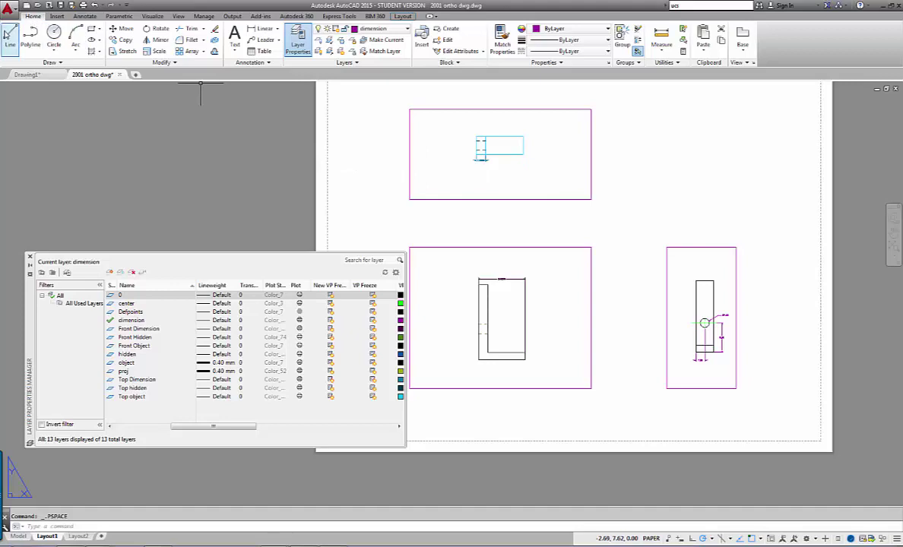
left_click(11, 35)
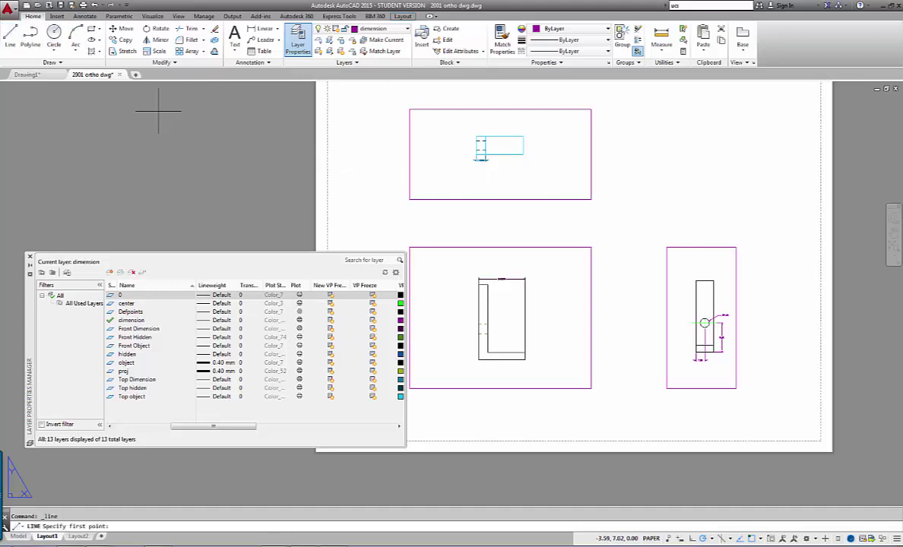
left_click(478, 285)
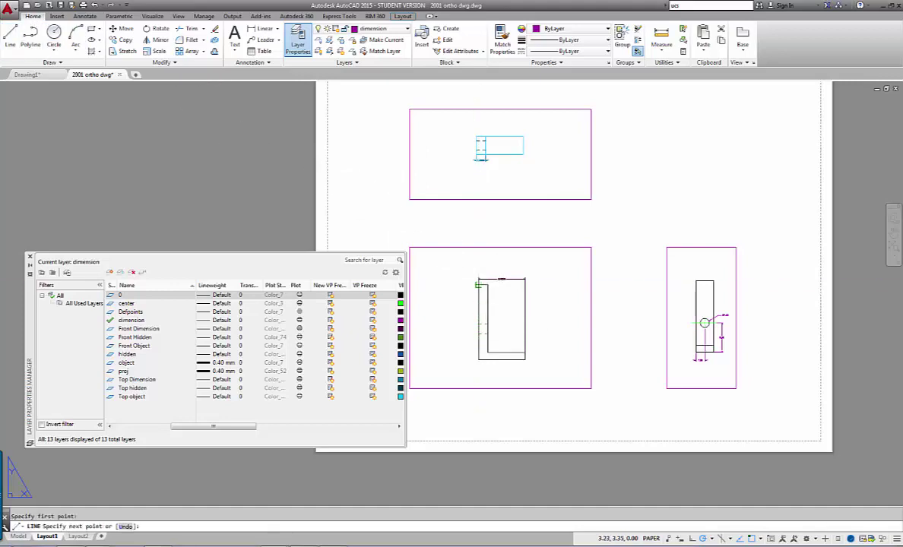
left_click(478, 96)
key("Escape")
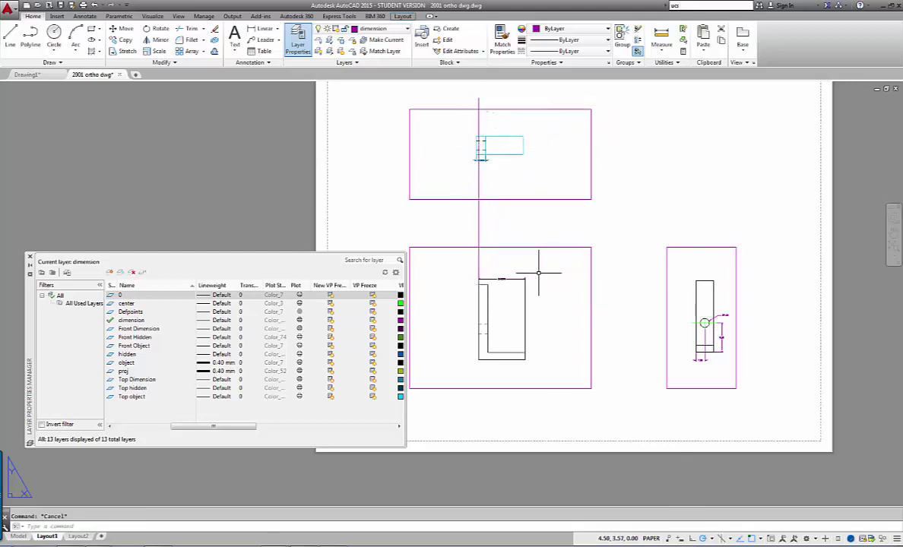
Pan the top view inside its viewport until its left edge meets the vertical guide line, and return to paper space.
double_click(542, 164)
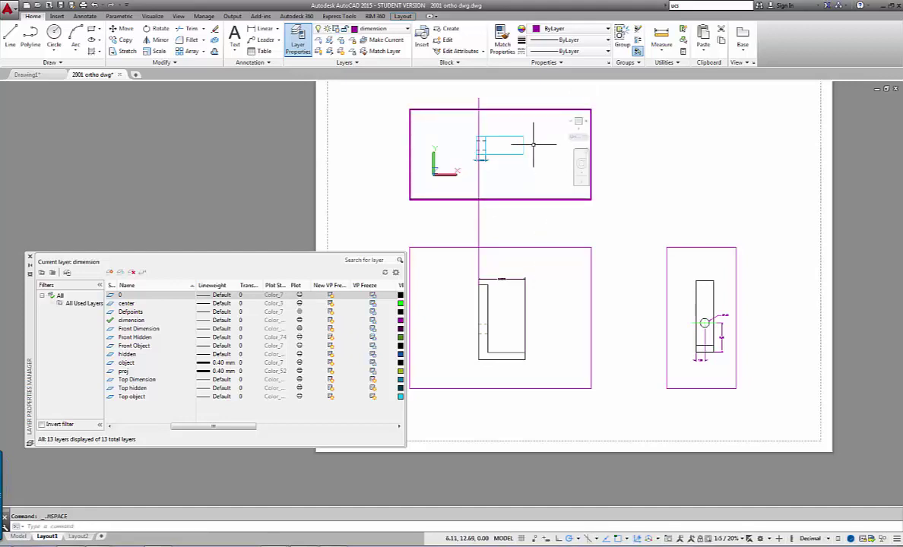
middle_click_drag(534, 145, 536, 145)
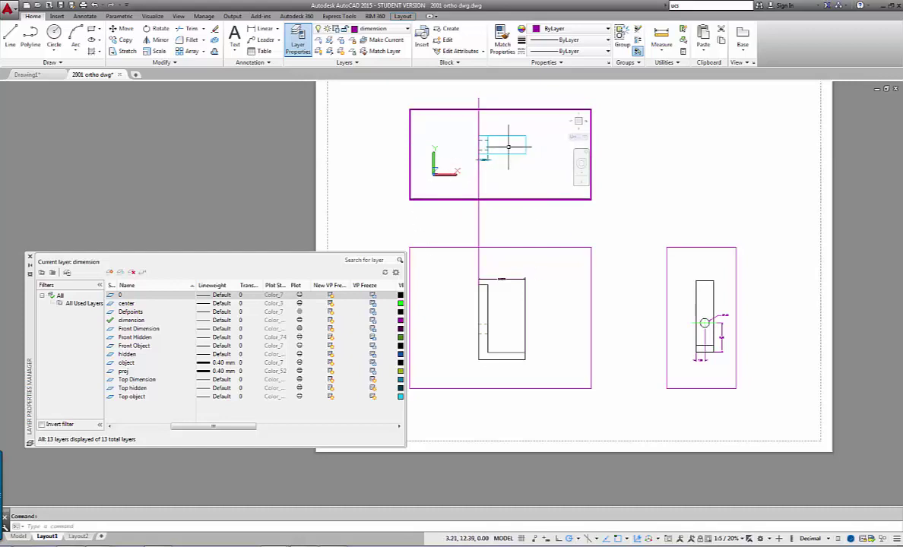
double_click(575, 232)
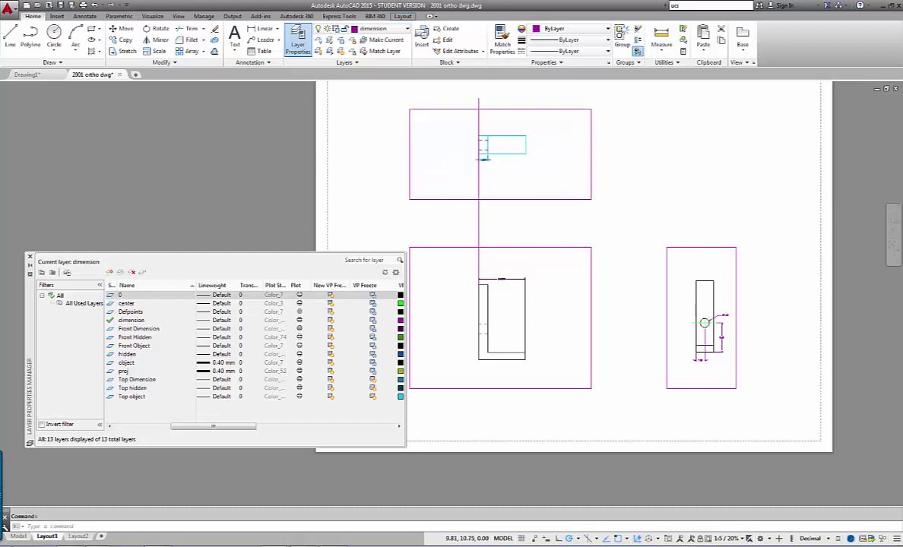